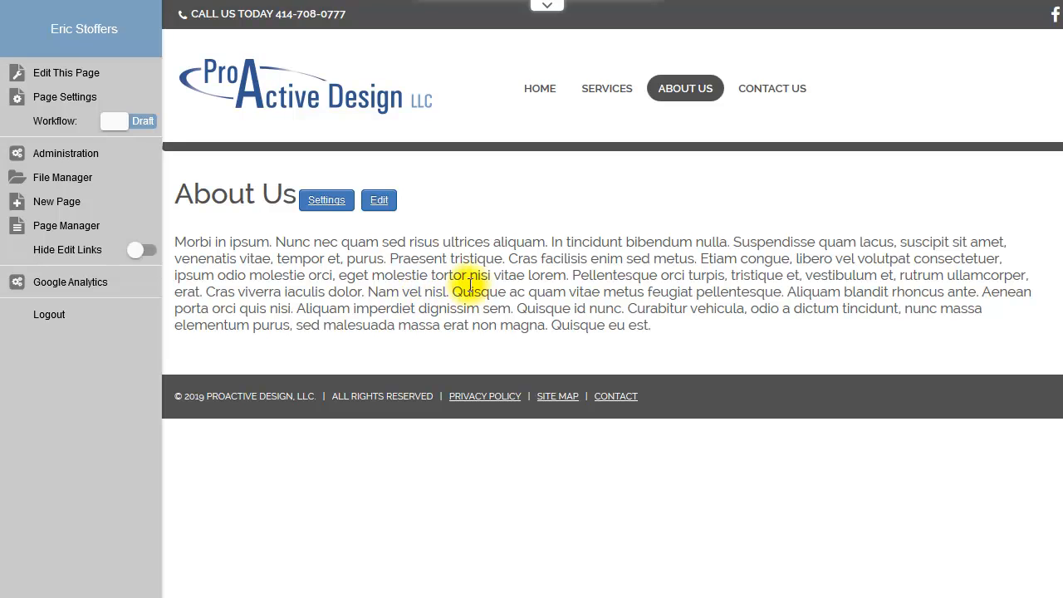
Step: Add a Super Flexi feature titled "Services" to the Center location of the About Us page
click(56, 77)
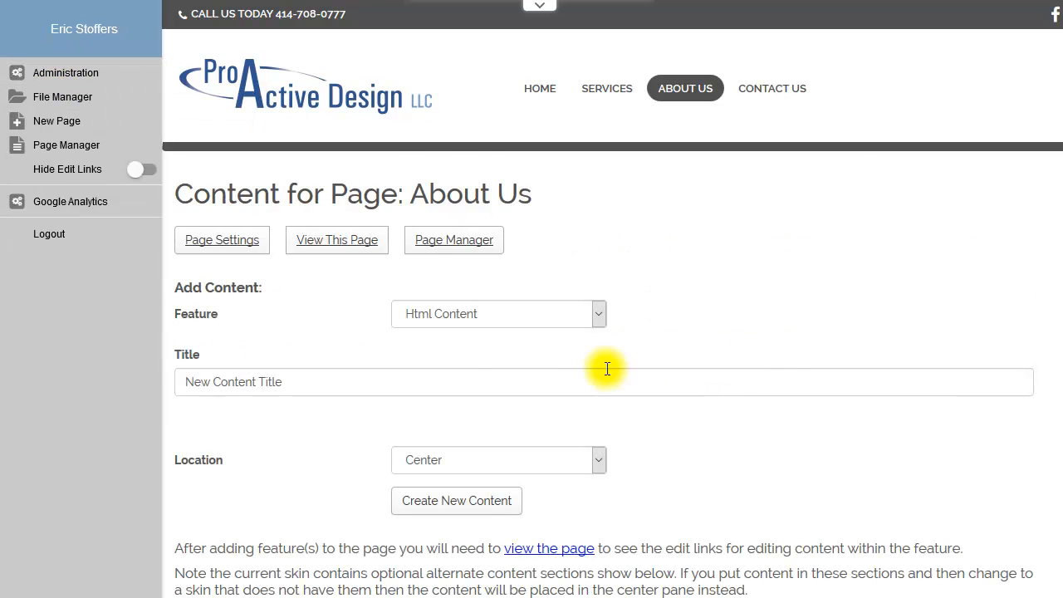
click(468, 317)
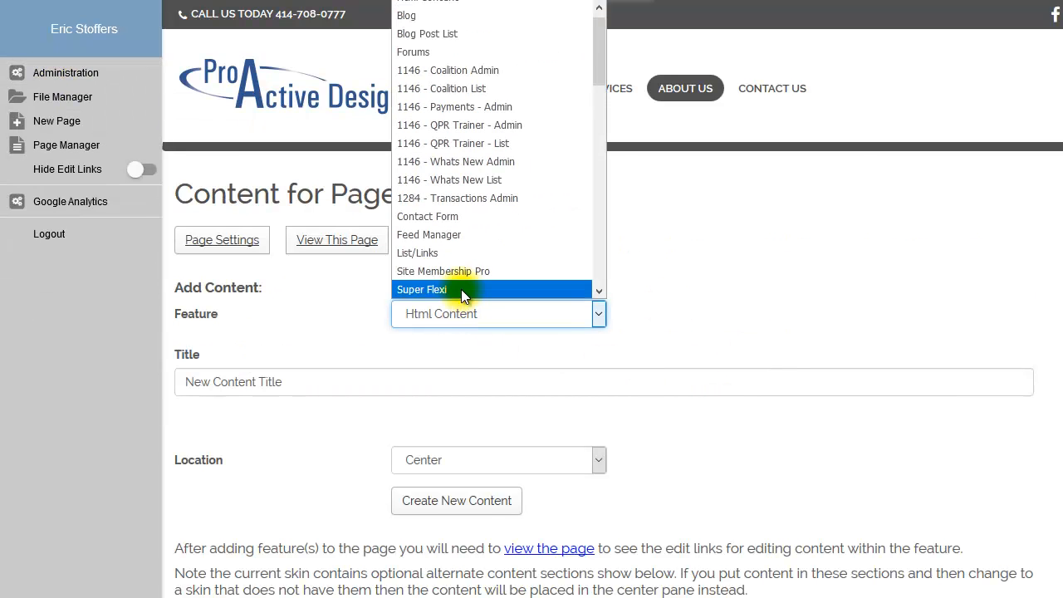
click(461, 289)
drag(291, 384, 156, 371)
text(Services)
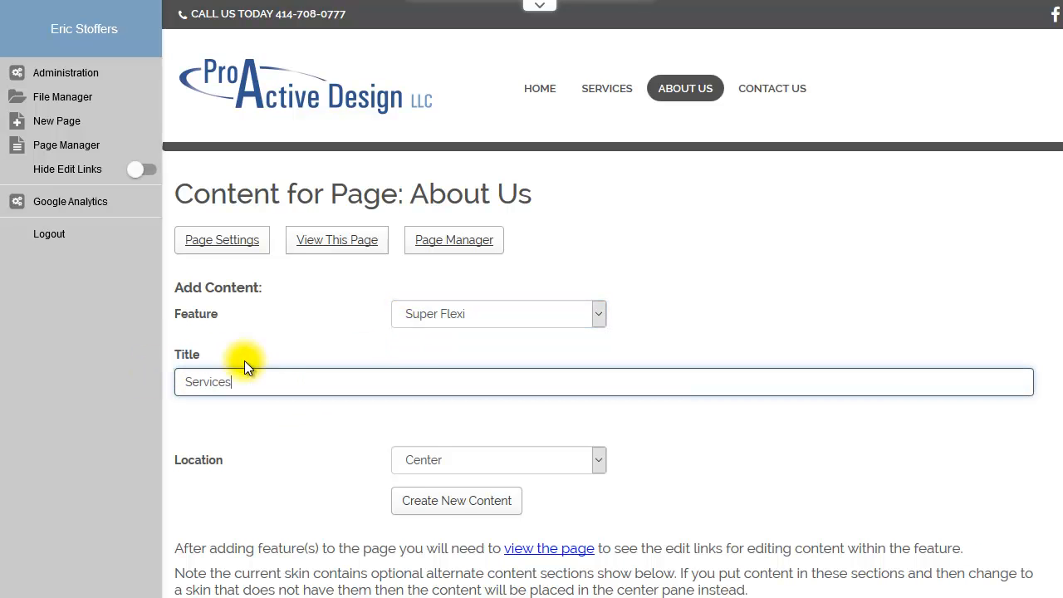
click(441, 505)
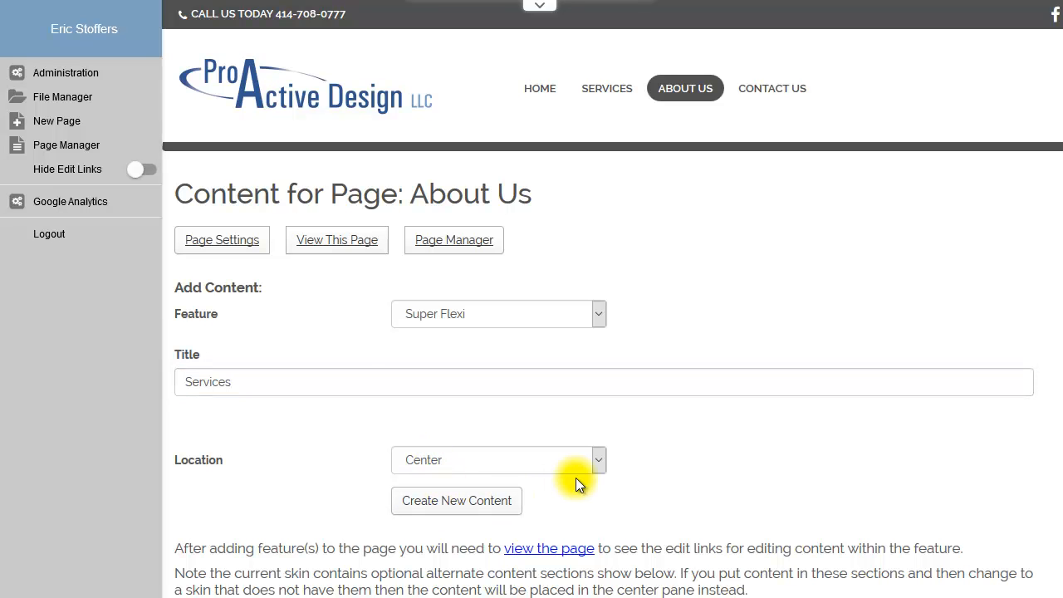
Step: Set the Services feature's solution to Icon Blocks (global) and save its settings
click(332, 248)
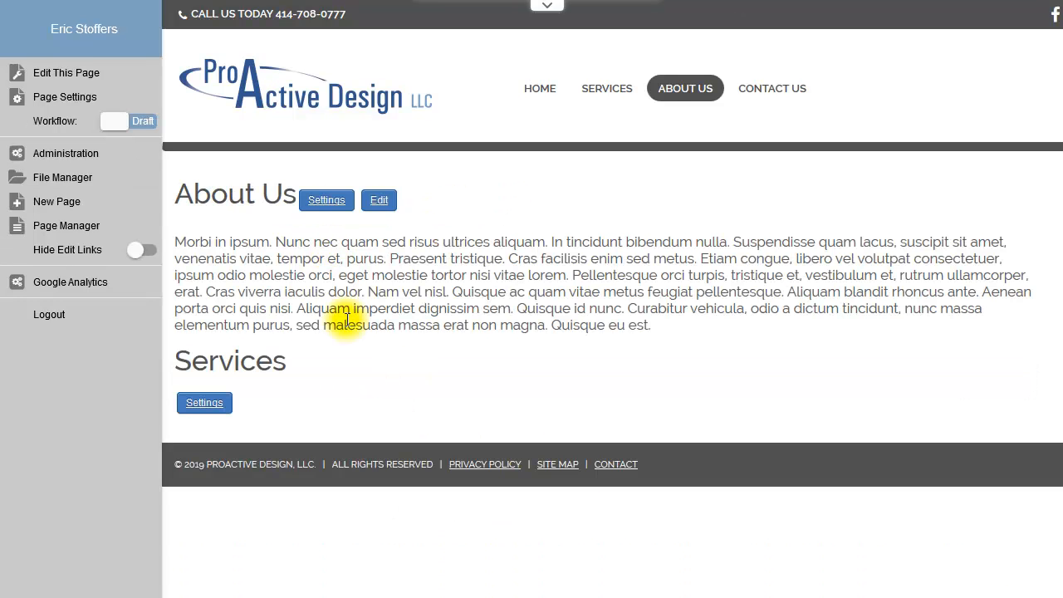
click(213, 404)
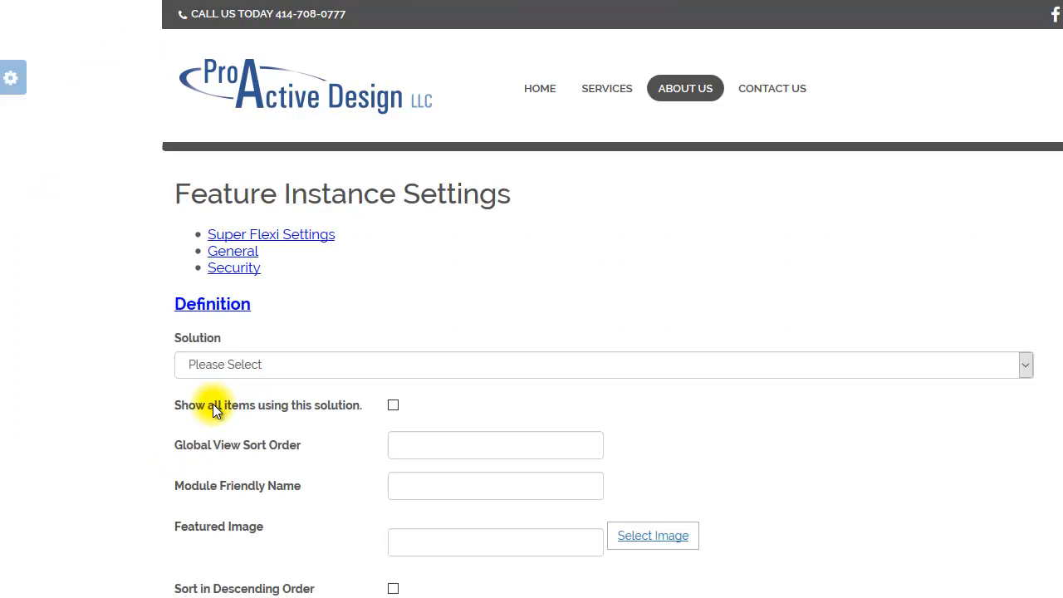
click(257, 358)
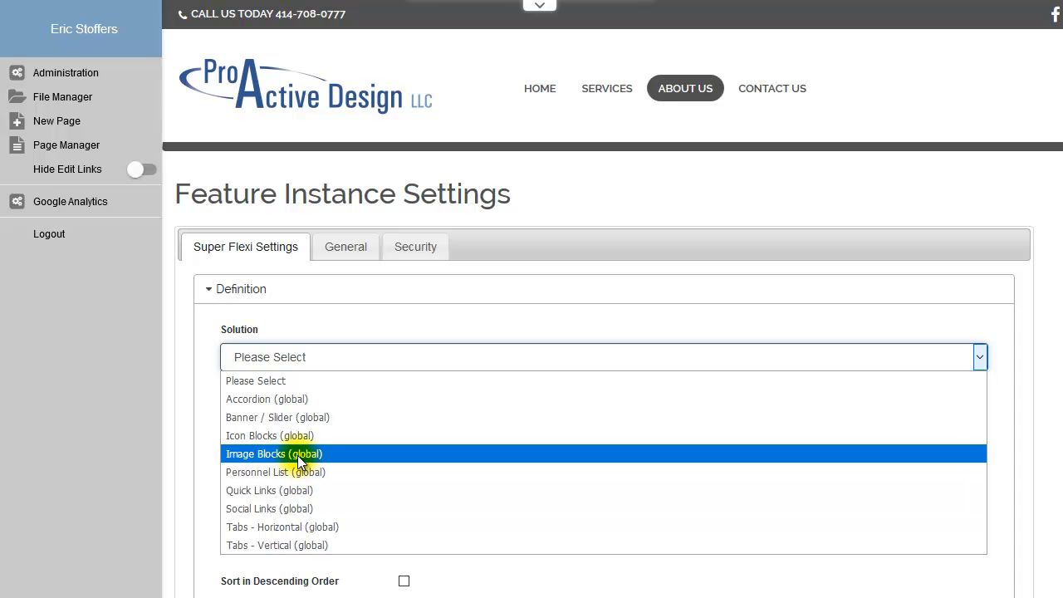
click(308, 437)
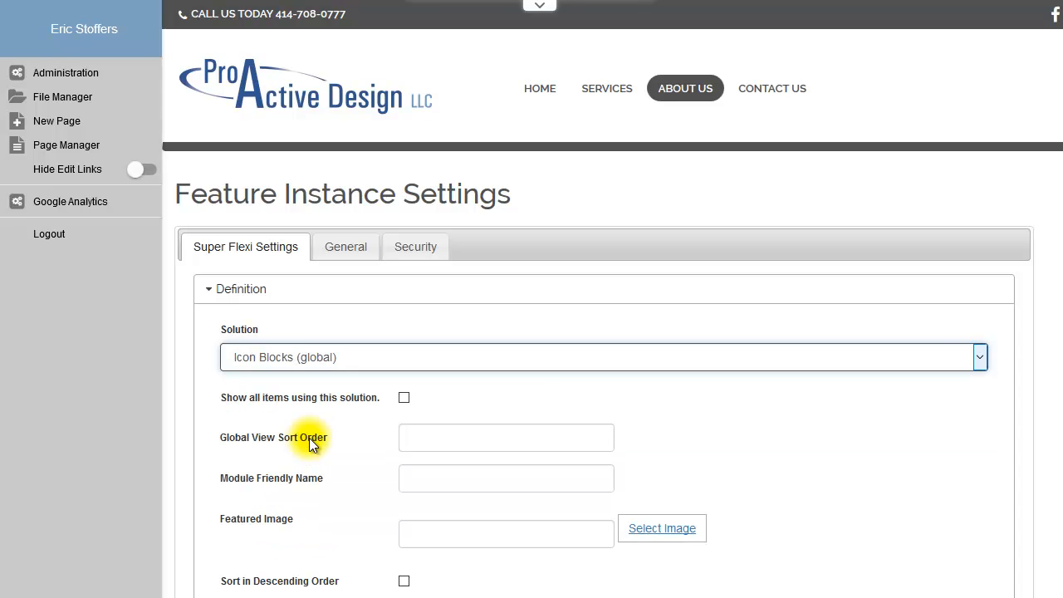
scroll(806, 454, down, 1)
scroll(808, 454, down, 1)
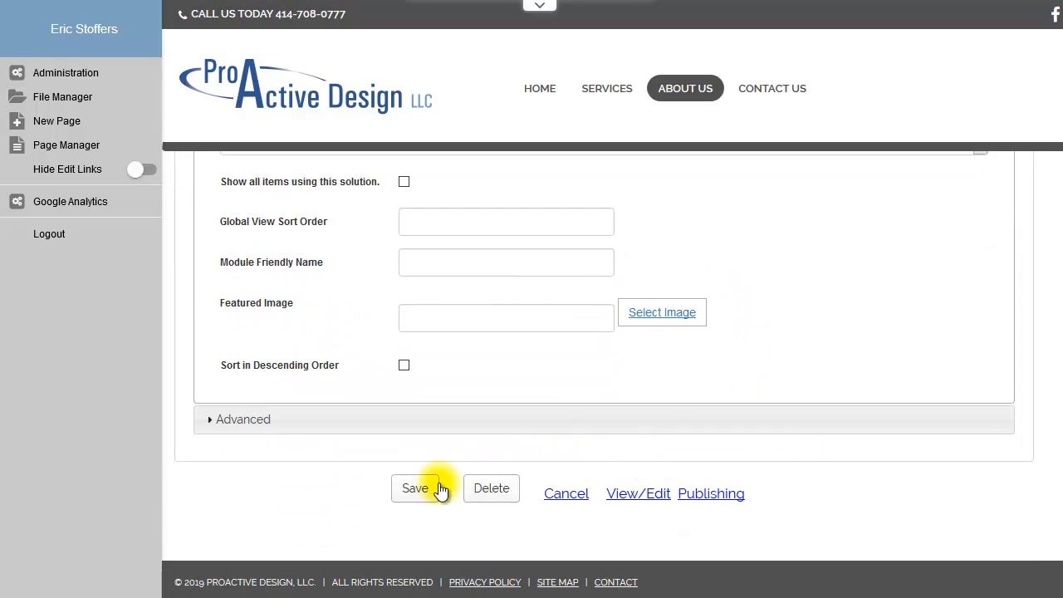
click(420, 493)
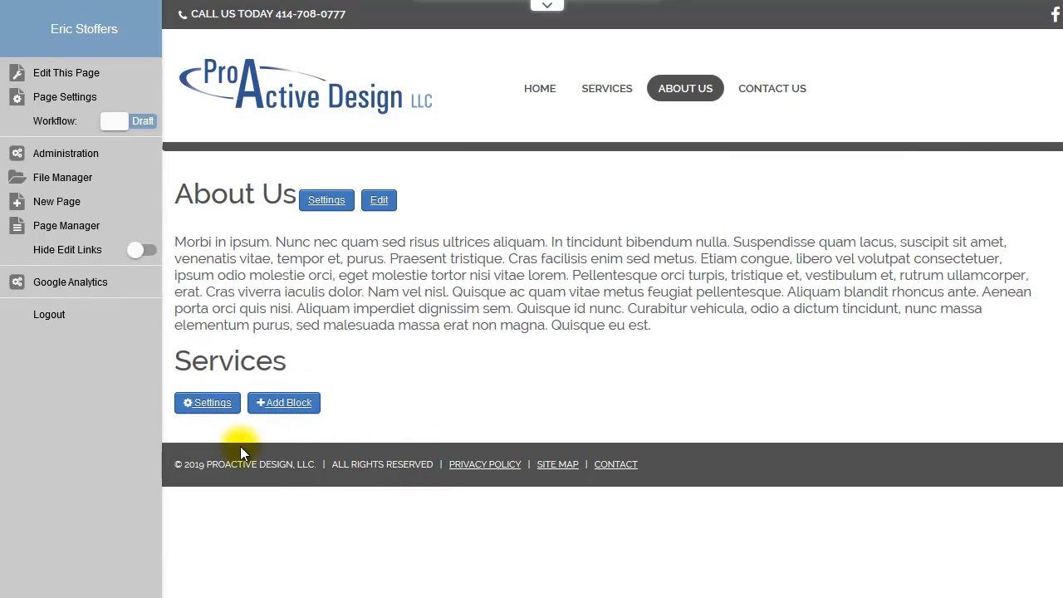
Step: Add a block titled "Web hosting" with the content "dsf gsdf gsd fgsd gsd gsd gds g"
click(287, 404)
click(448, 241)
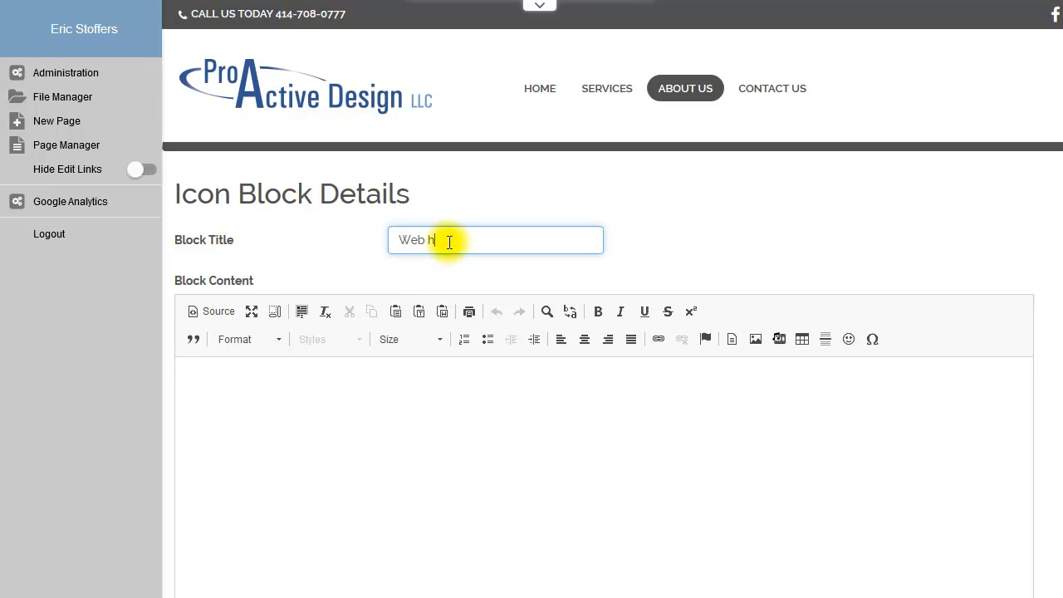
click(403, 446)
text(dsf gsdf gsd fgsd g)
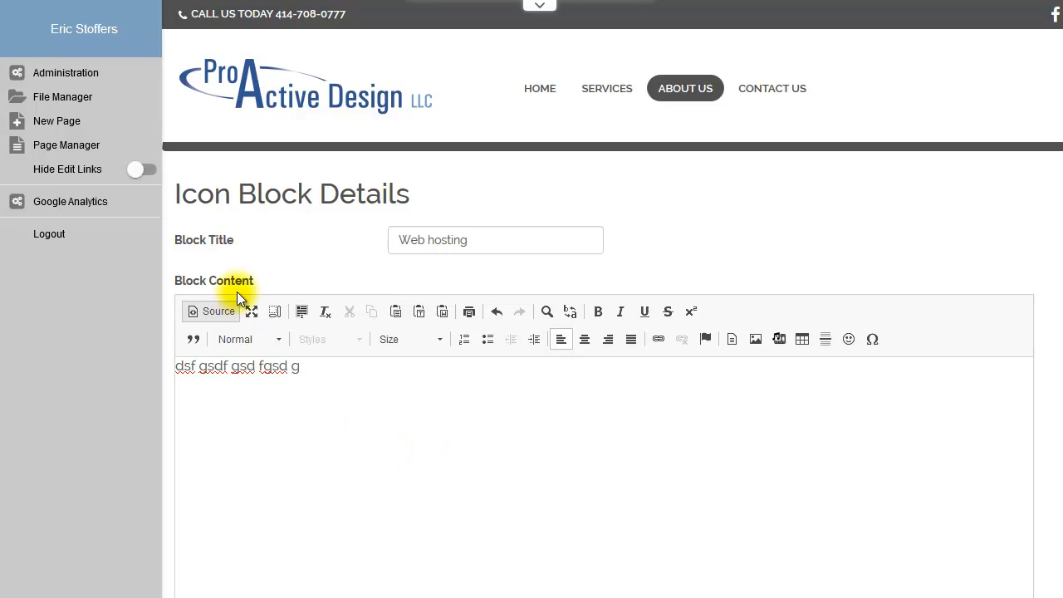
text(sd gsd gds g)
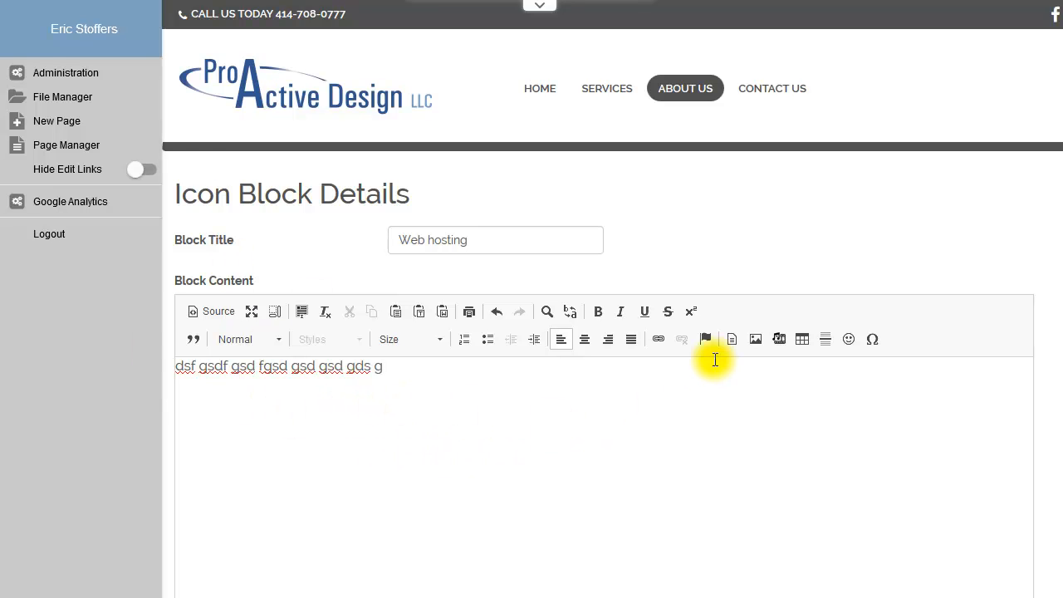
Step: Link the Web hosting block to the site's About Us page using the page picker
scroll(715, 362, down, 6)
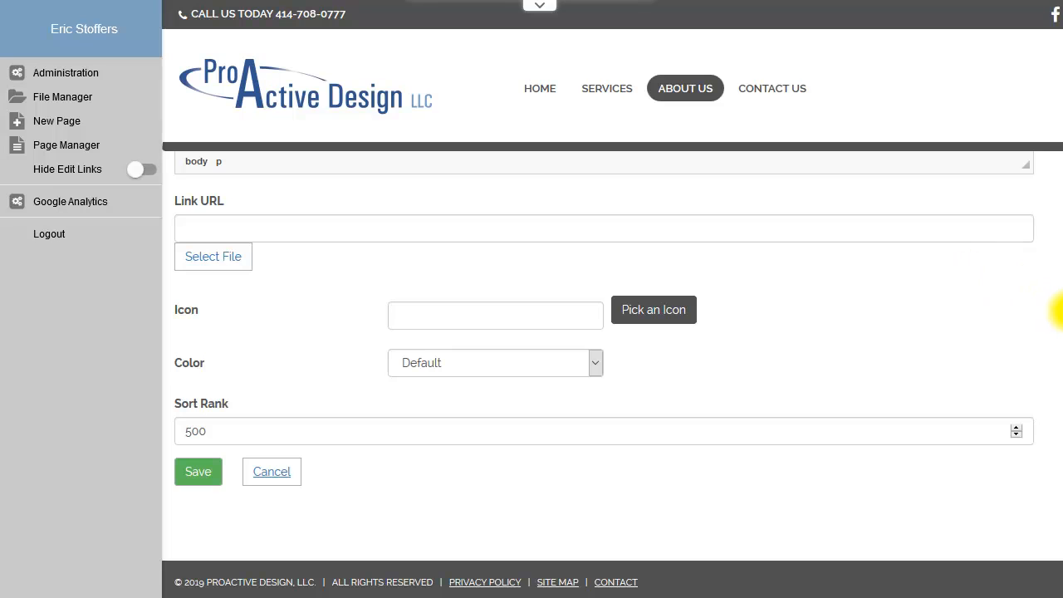
scroll(1052, 285, up, 3)
scroll(1053, 240, down, 2)
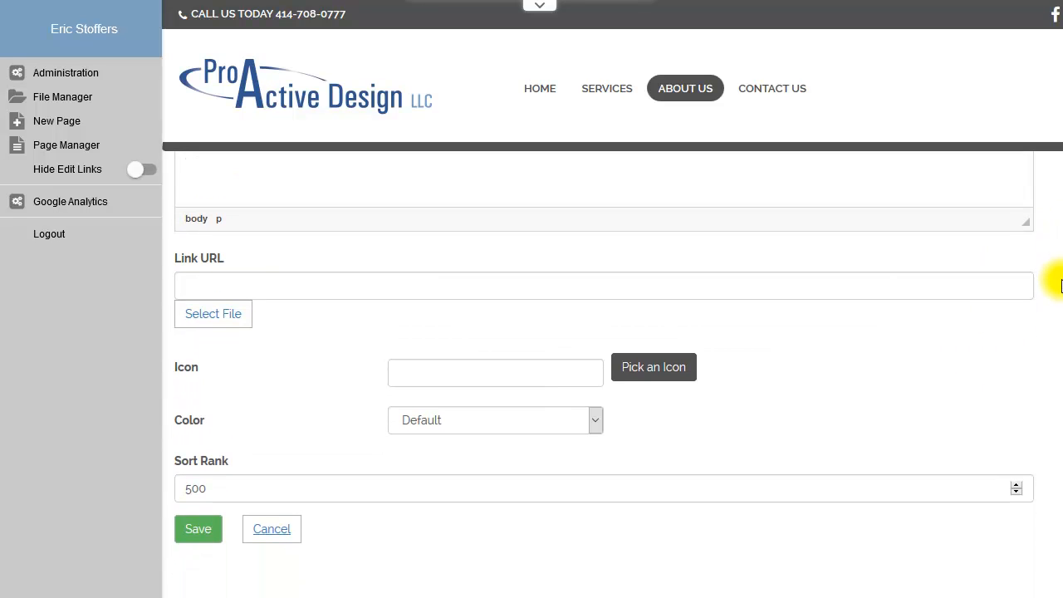
click(238, 288)
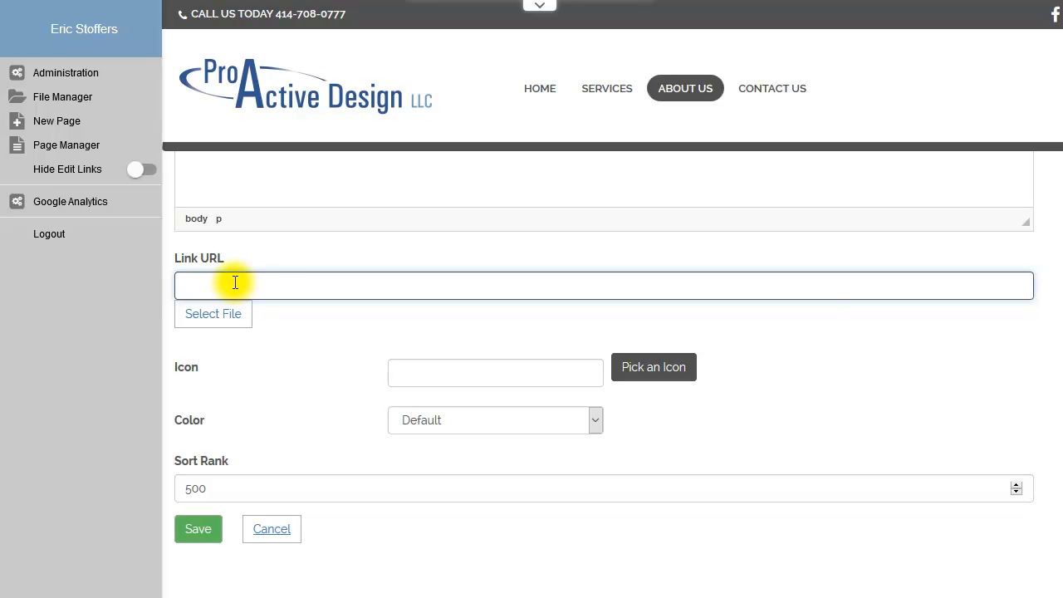
click(198, 324)
click(188, 166)
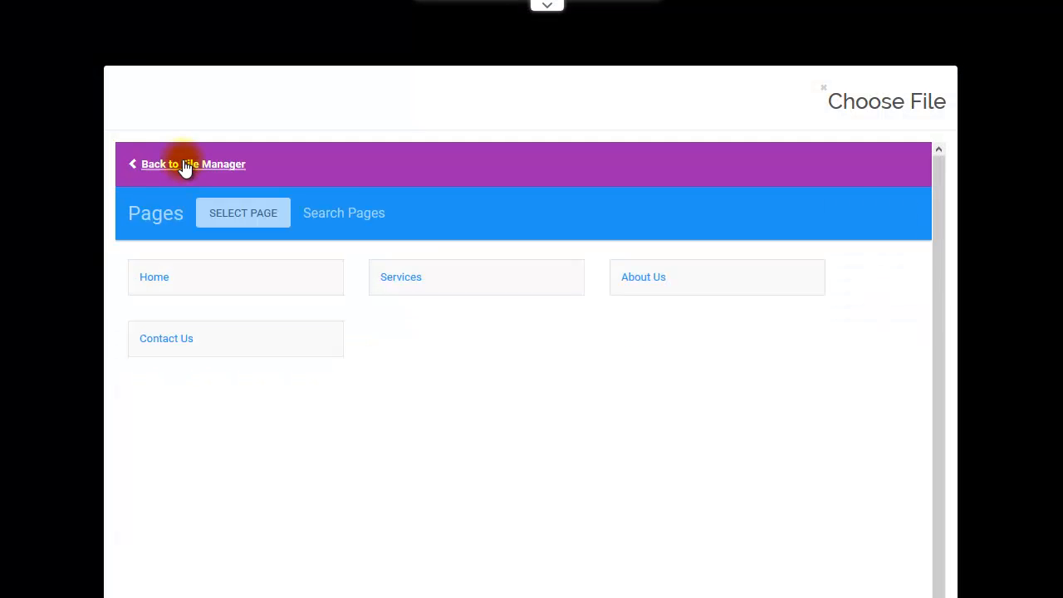
click(664, 280)
click(246, 214)
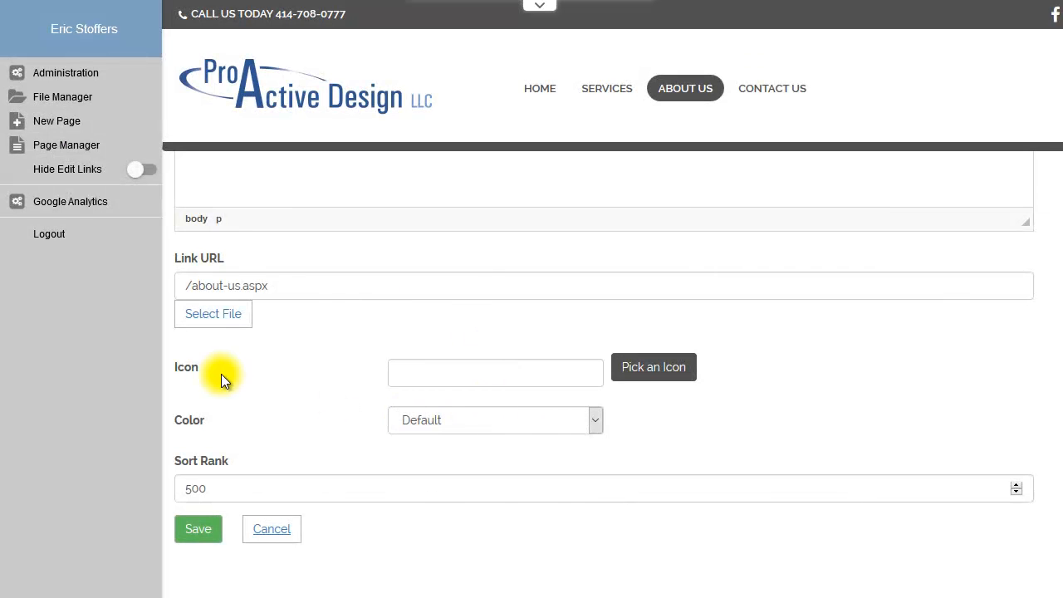
Step: Assign the fa-calendar icon to the Web hosting block
click(650, 374)
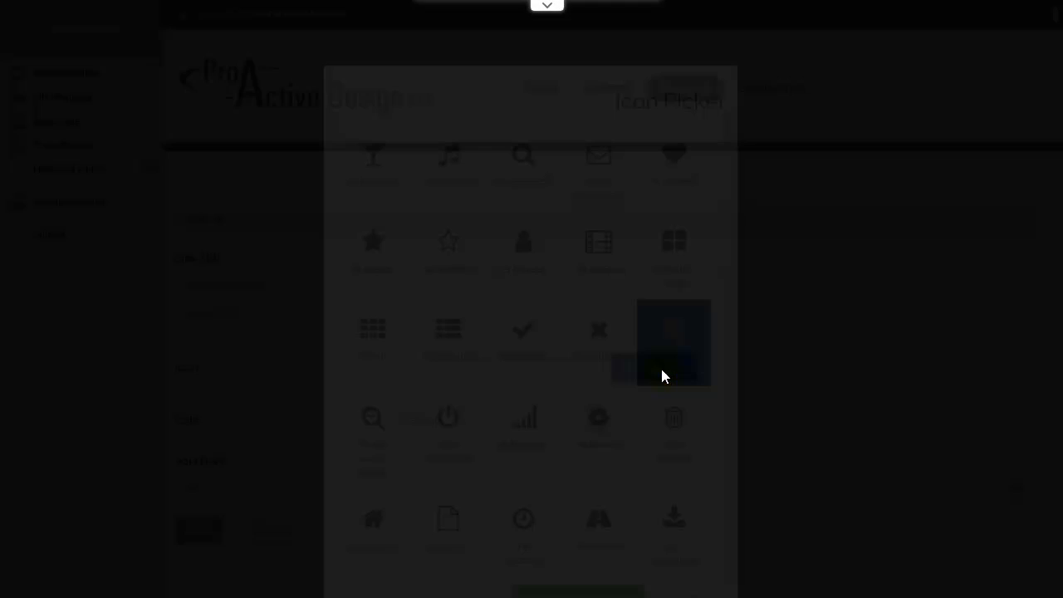
click(589, 377)
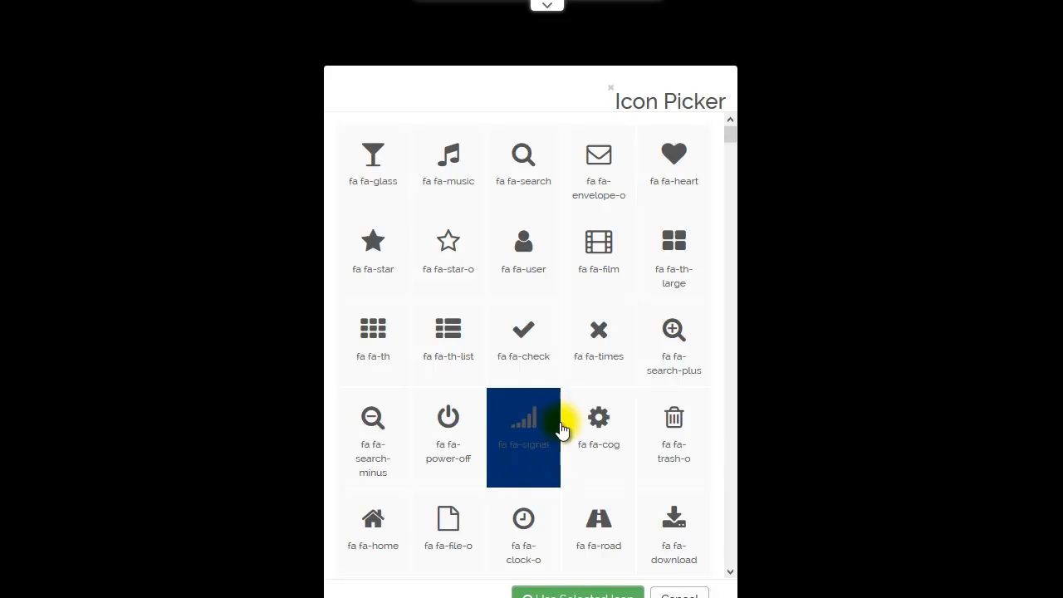
scroll(562, 430, down, 4)
scroll(572, 358, down, 5)
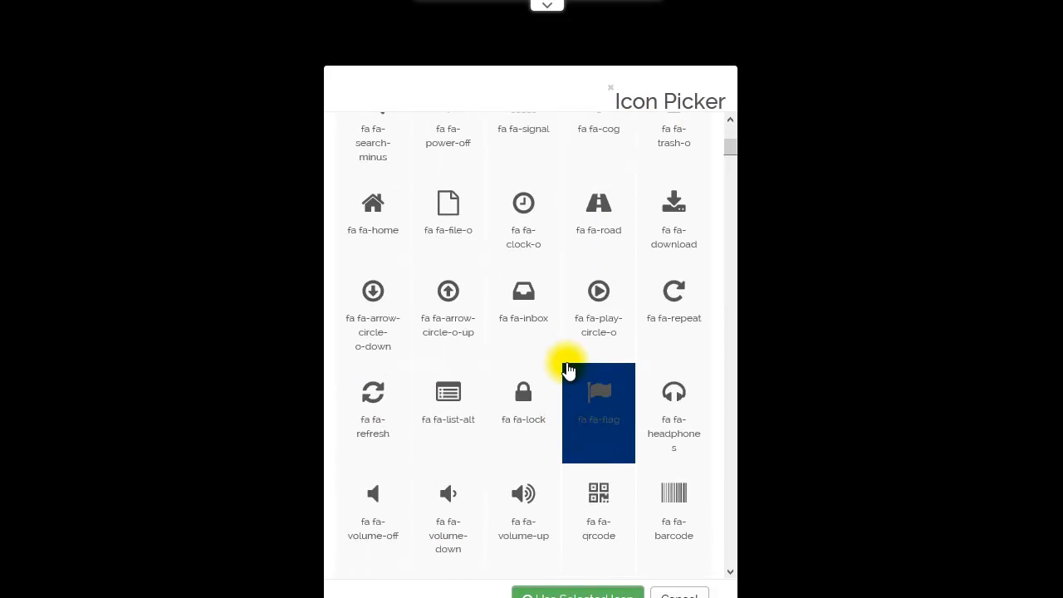
scroll(568, 371, down, 10)
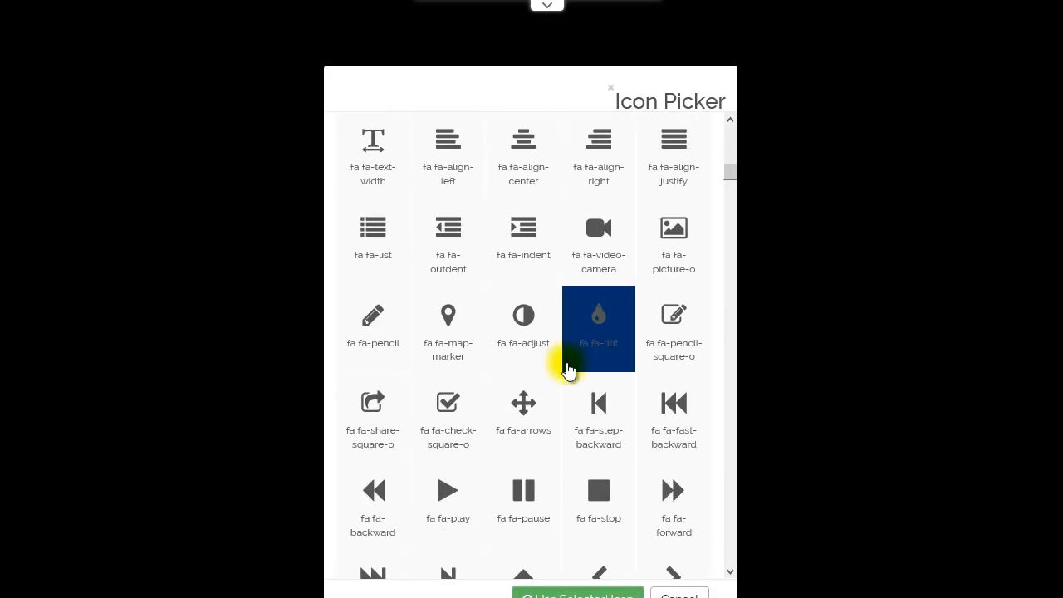
scroll(568, 371, down, 4)
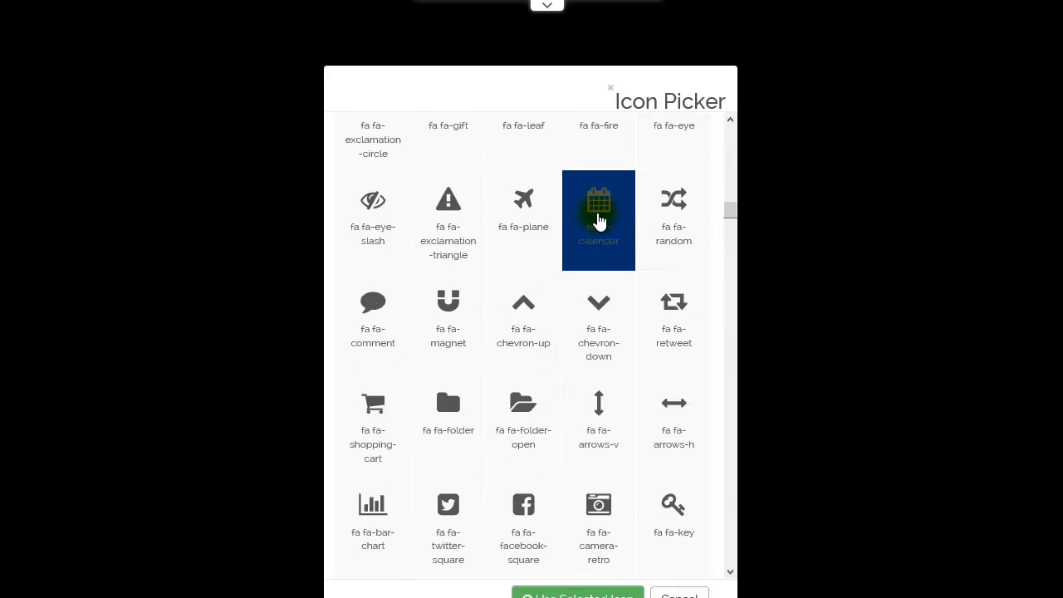
click(598, 204)
click(573, 593)
Step: Review the block's color options, keep Default, and save the Web hosting block
click(461, 421)
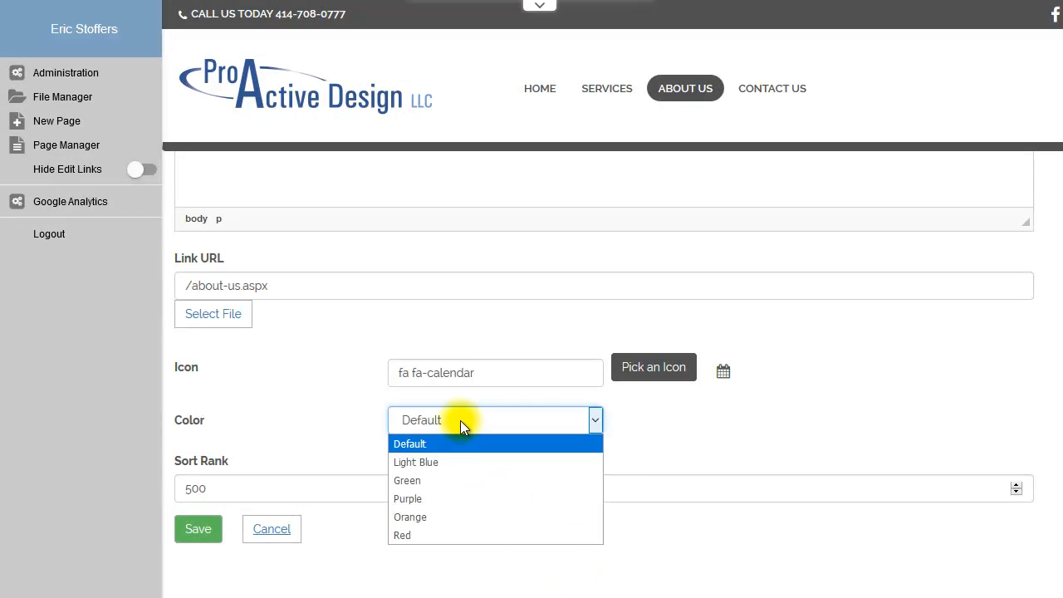
click(683, 426)
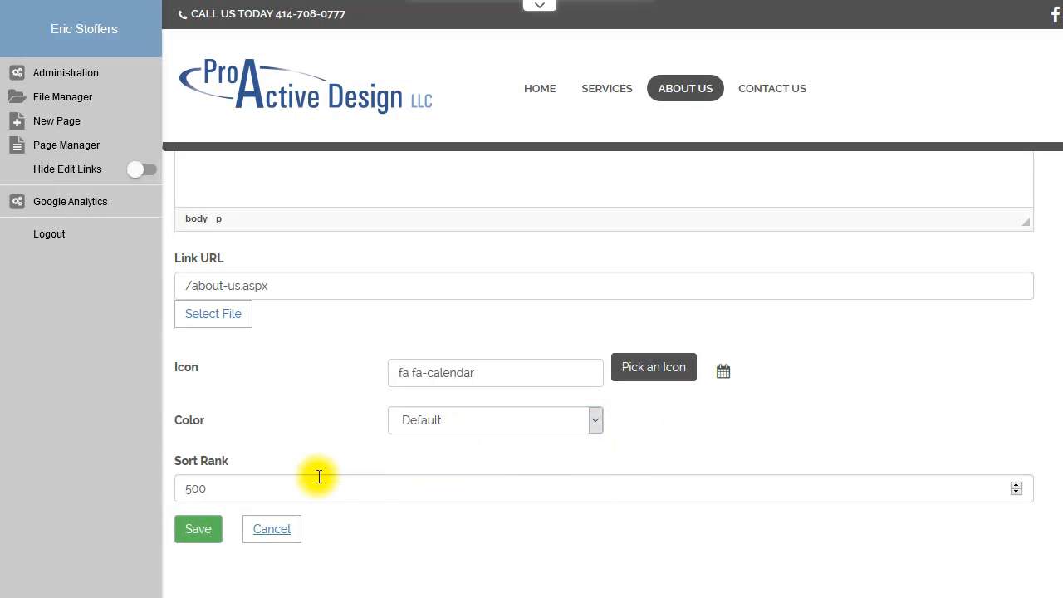
click(197, 529)
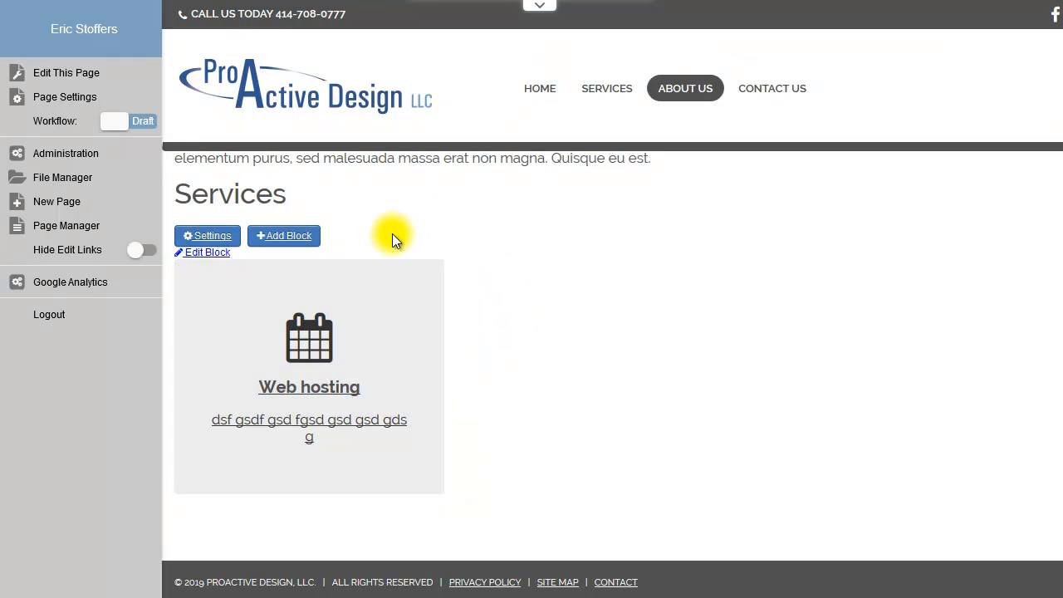
Step: Add another block titled "Graphic design" with the content "sdf gdsfg ds gsd gsd gsdf"
click(284, 237)
click(484, 242)
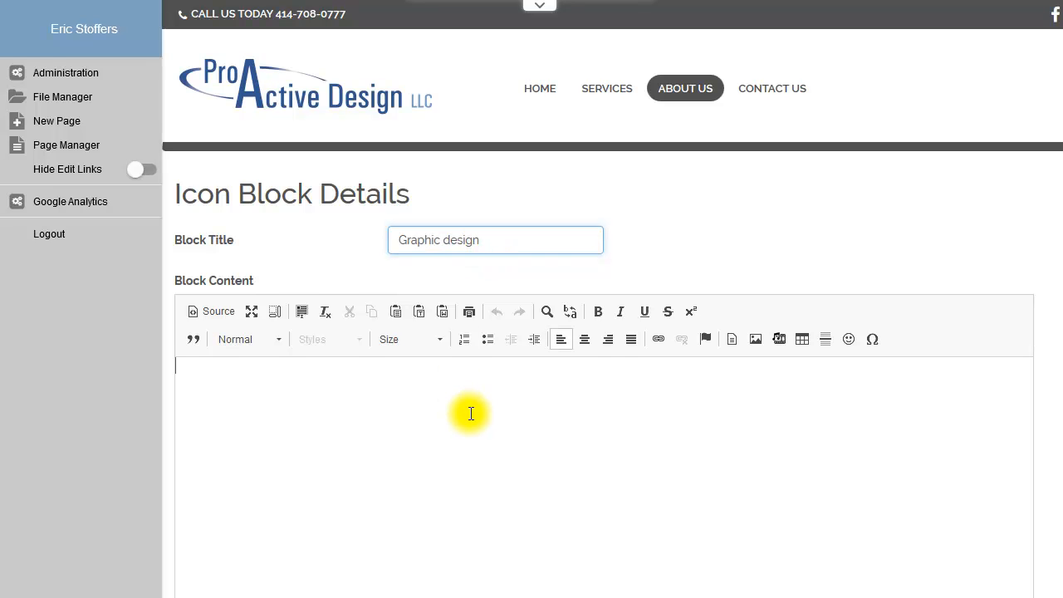
click(496, 417)
text(sdf gdsfg ds gsd gsd gsdf)
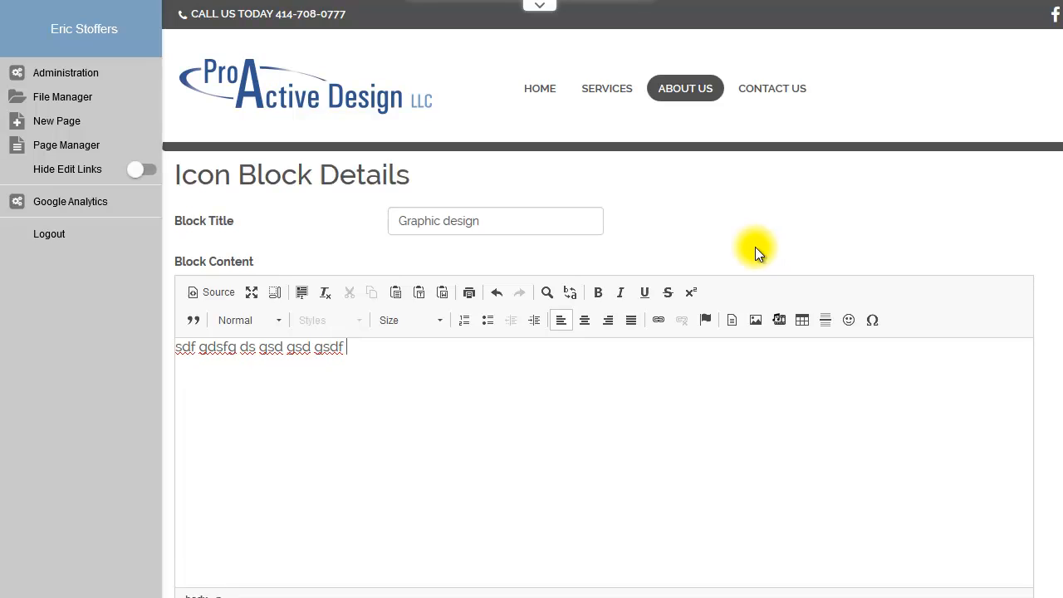
Step: Link the Graphic design block to the file test.docx in the services media folder
scroll(579, 388, down, 5)
click(218, 449)
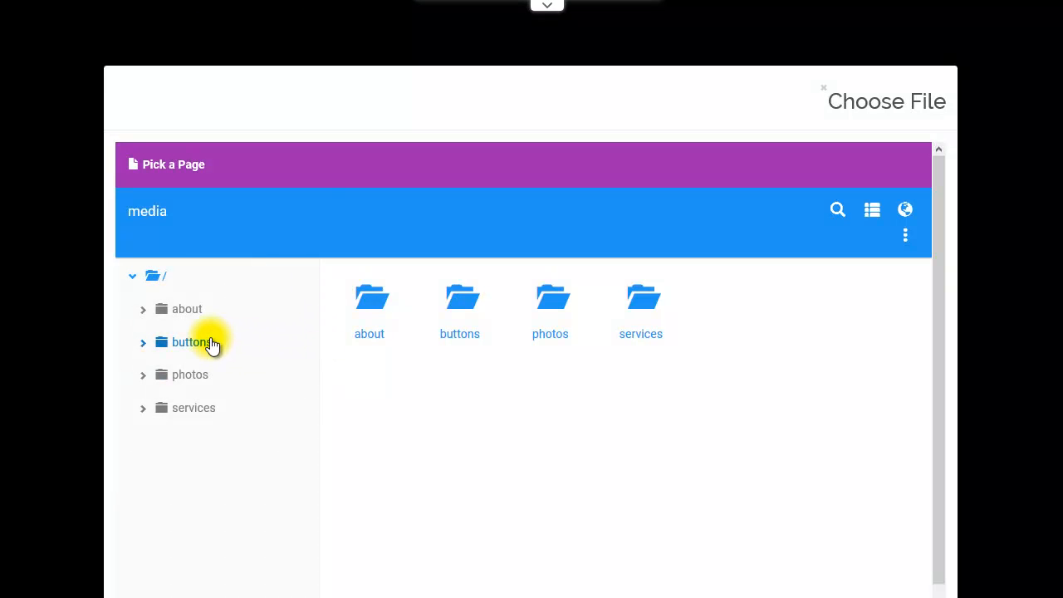
click(191, 347)
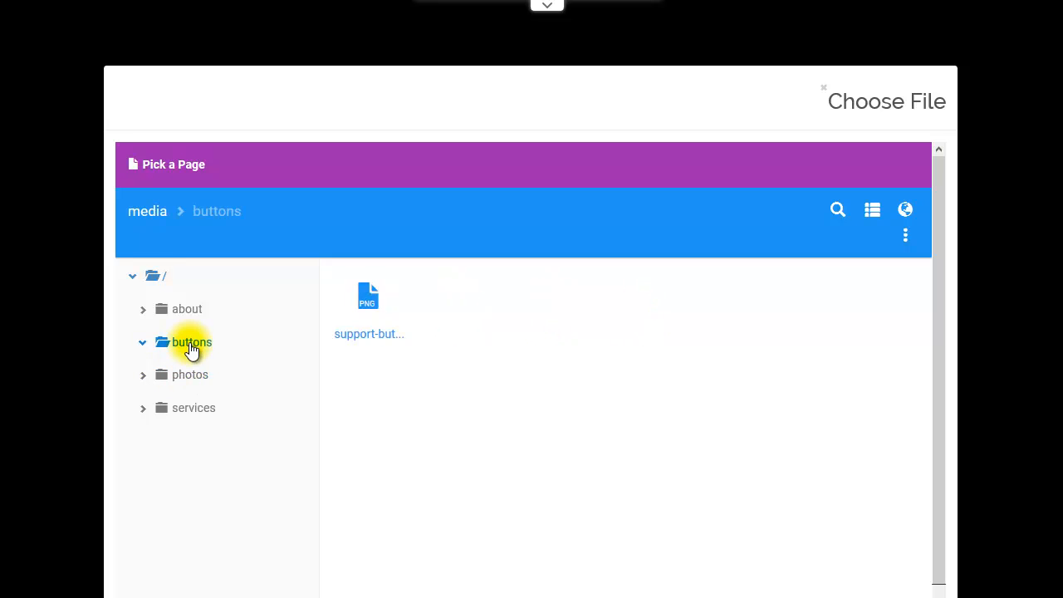
click(187, 407)
click(357, 296)
Step: Assign the fa-star icon to the Graphic design block
click(665, 503)
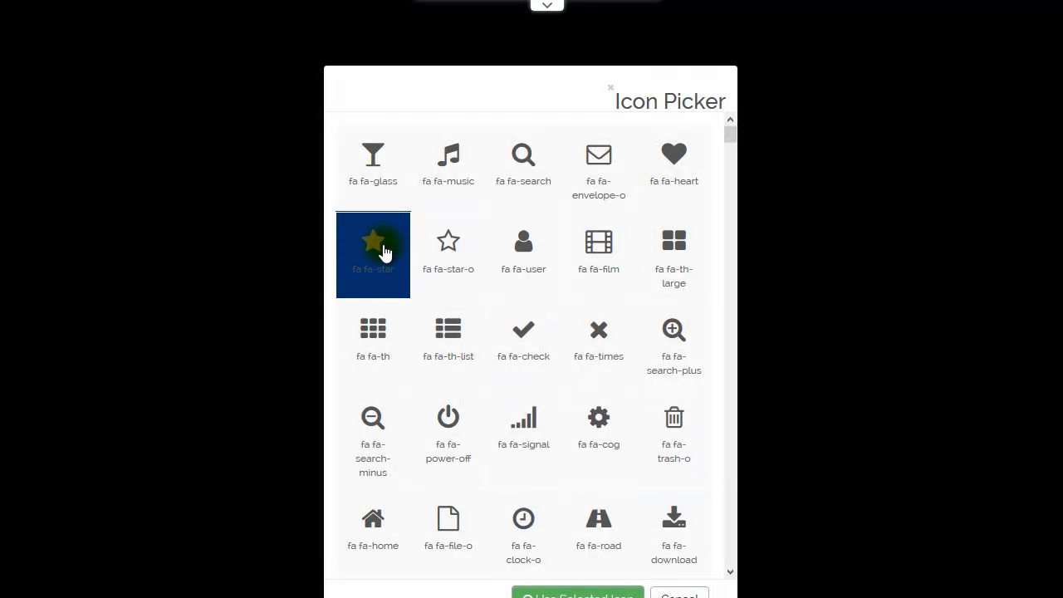
click(385, 252)
click(577, 593)
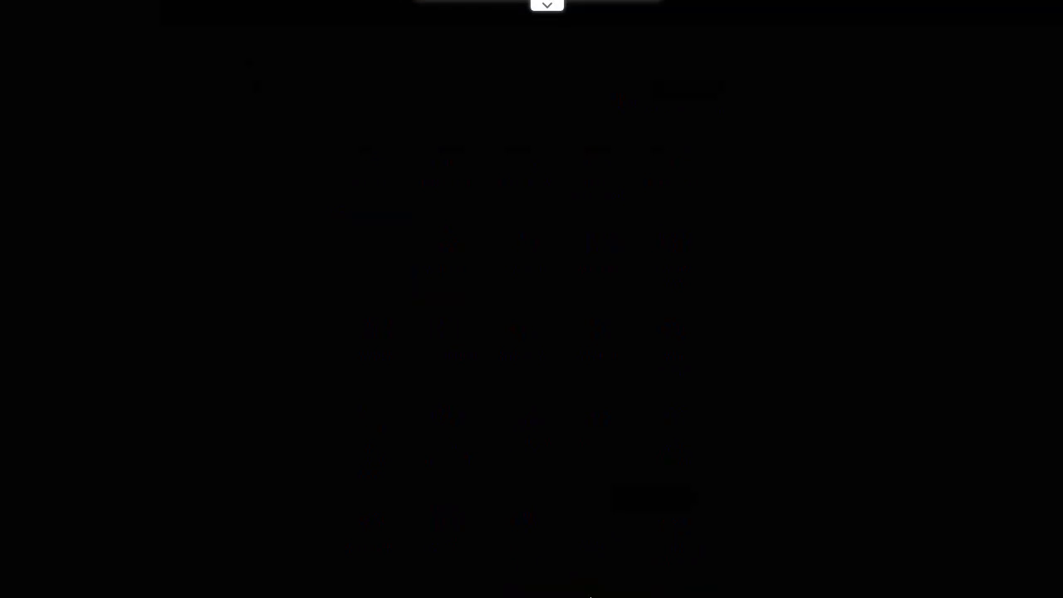
Step: Set the Graphic design block's color to Purple and save the block
scroll(754, 432, down, 3)
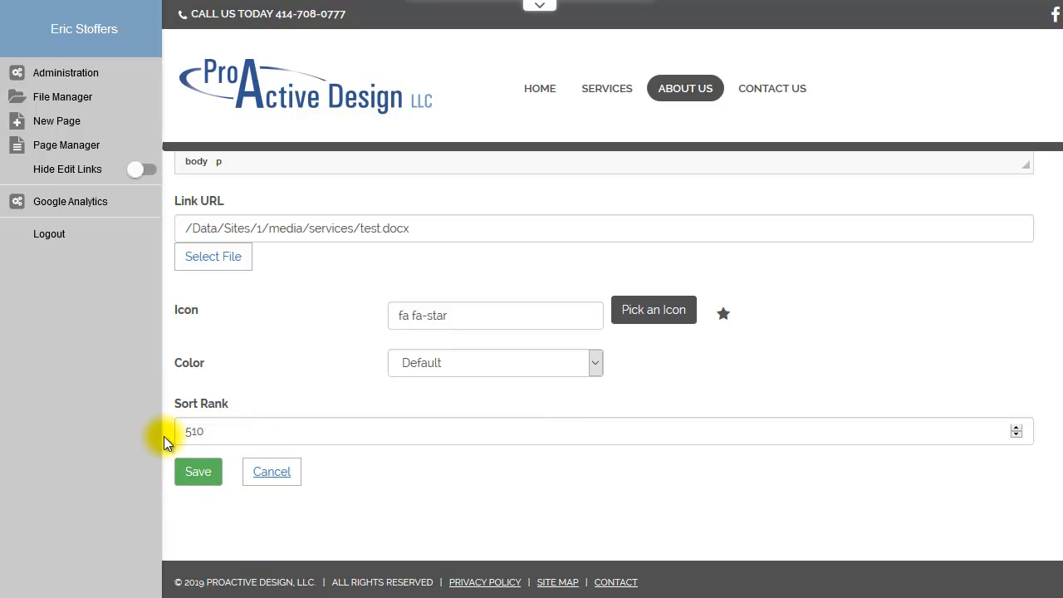
click(438, 363)
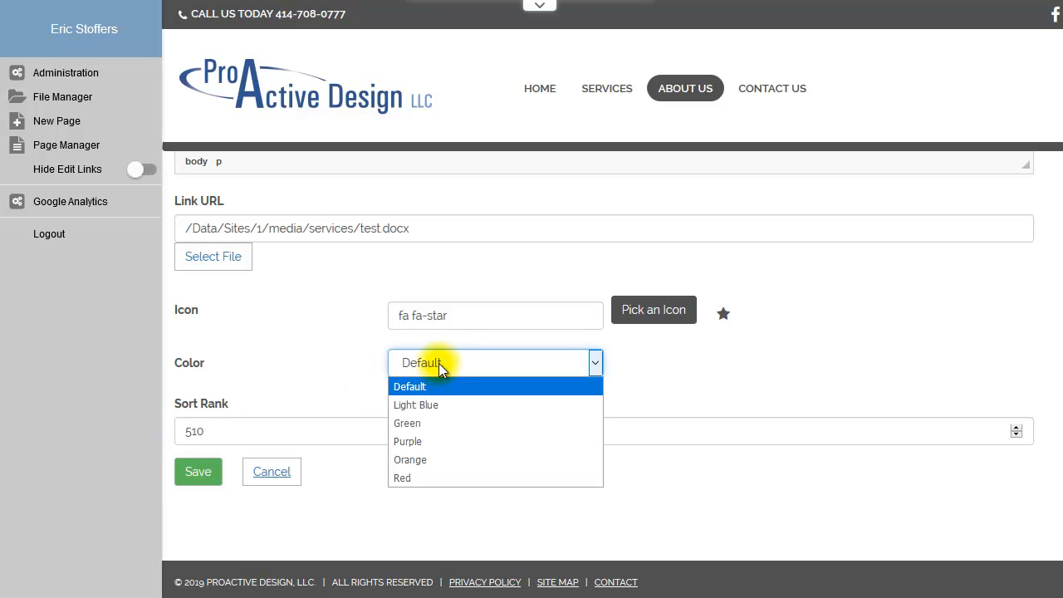
click(419, 440)
click(199, 475)
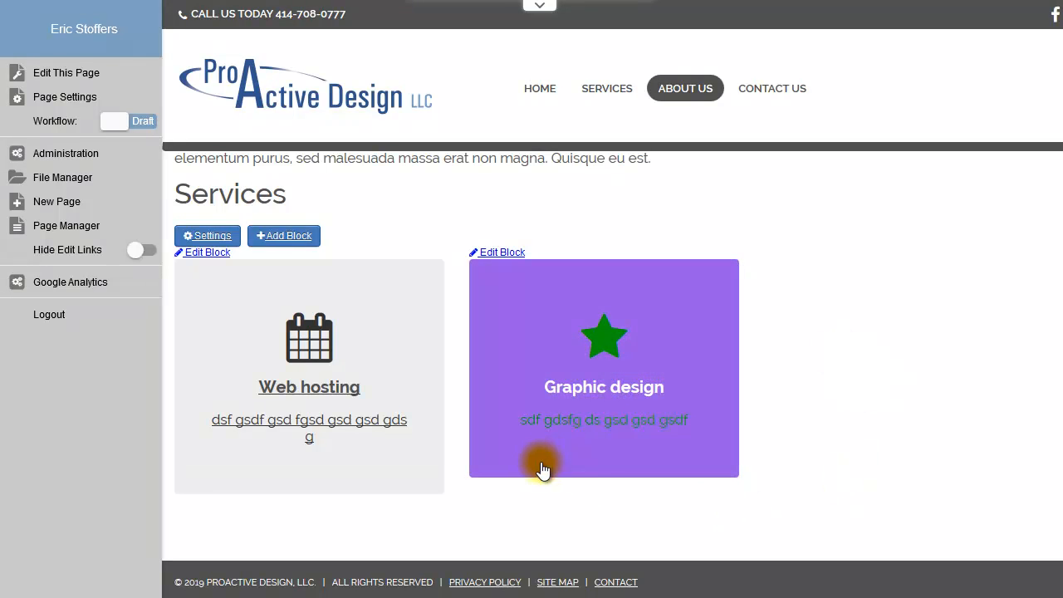
Step: Add another block titled "SEO" with the content "sdfg sdf gsdf gsdf gsd gsd gsd"
click(280, 237)
click(425, 237)
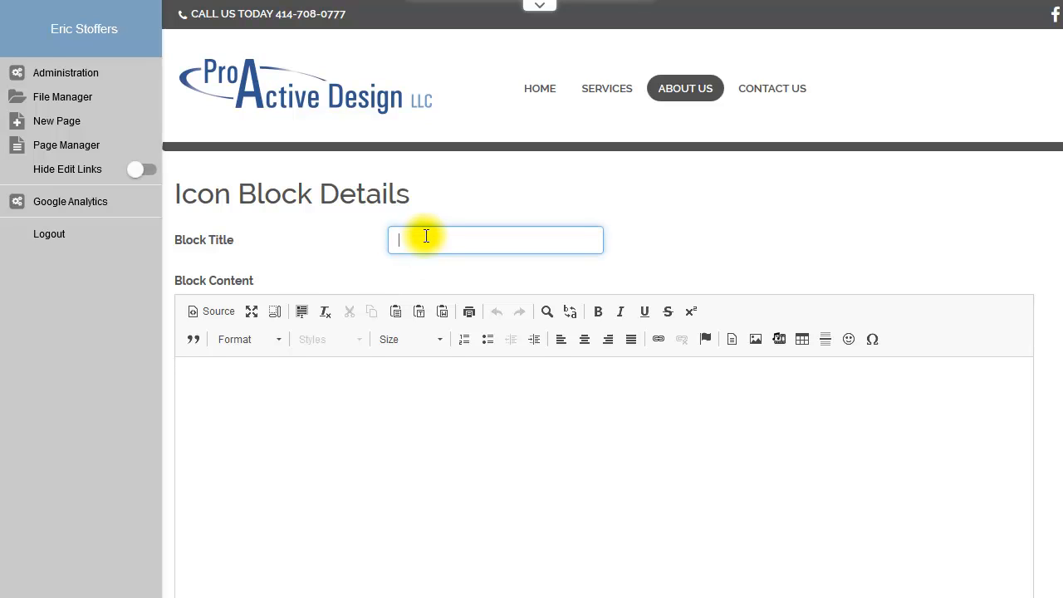
click(350, 453)
text(sdfg sdf gsdf gsdf gsd gsd gsdf)
Step: Set the SEO block's color to Red and assign it the fa-check icon
scroll(756, 249, down, 5)
click(468, 362)
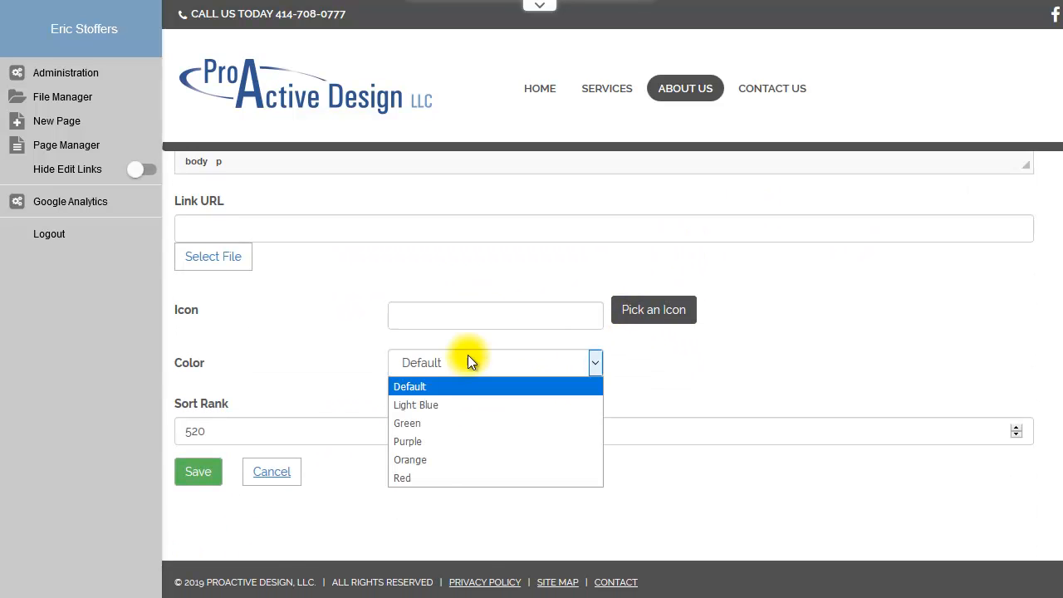
click(436, 476)
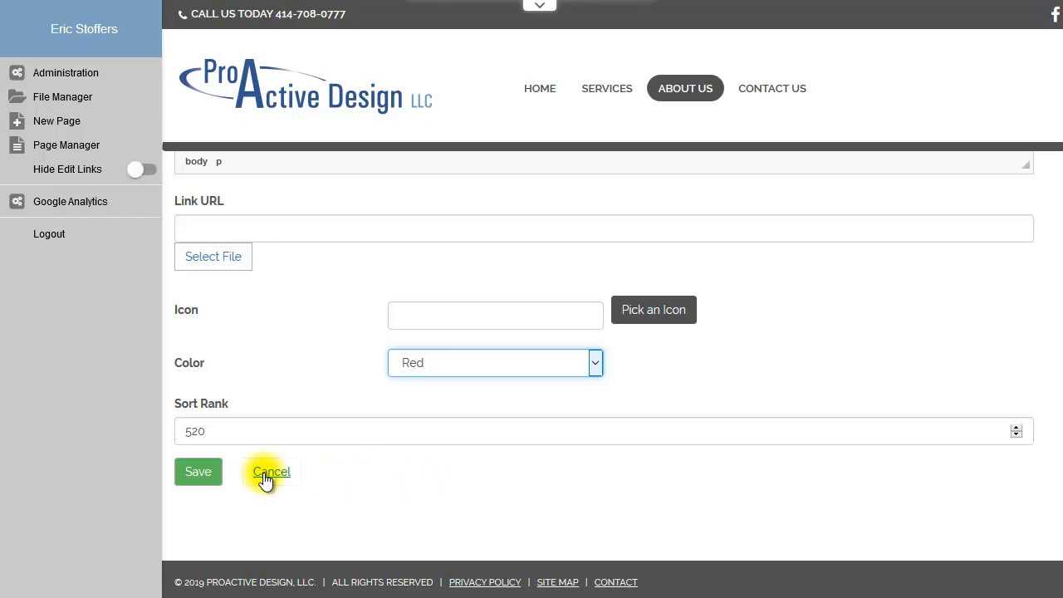
scroll(344, 358, up, 3)
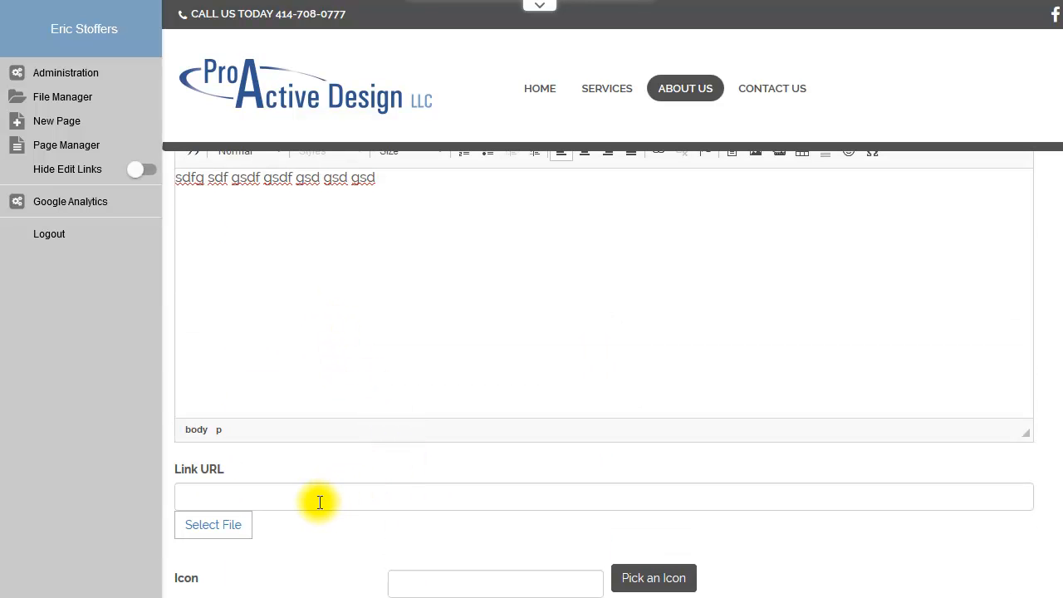
click(641, 579)
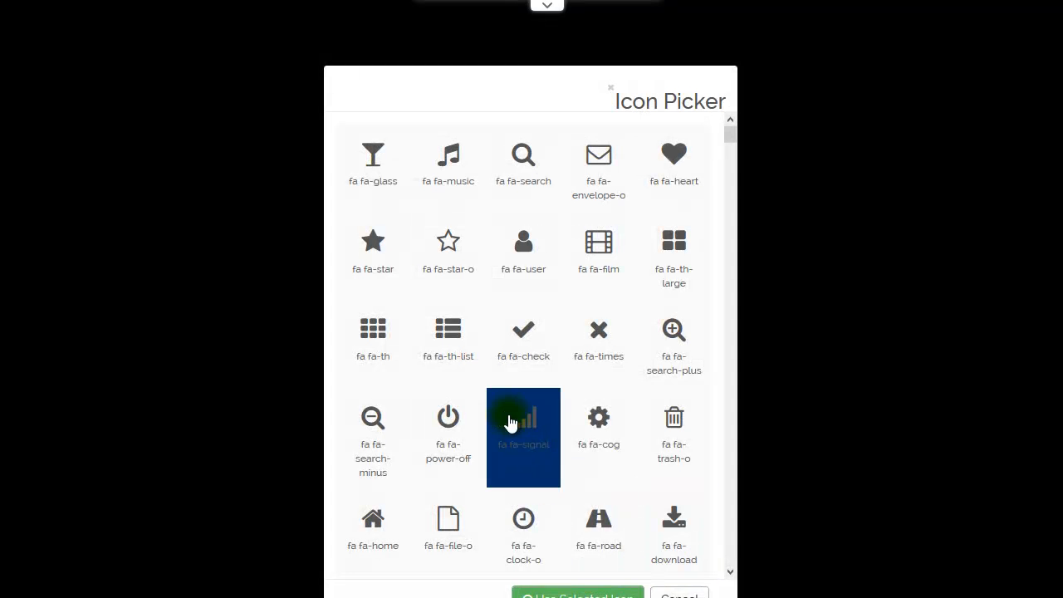
click(516, 347)
click(578, 595)
Step: Set the SEO block's link URL to "#" and save the block
click(230, 495)
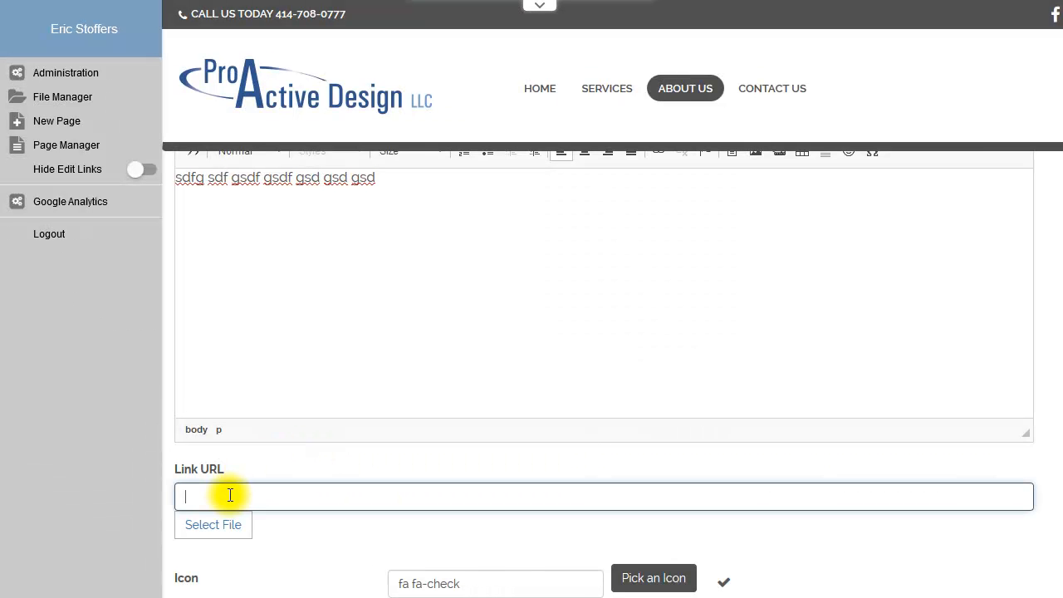
text(#)
scroll(565, 449, down, 3)
click(214, 476)
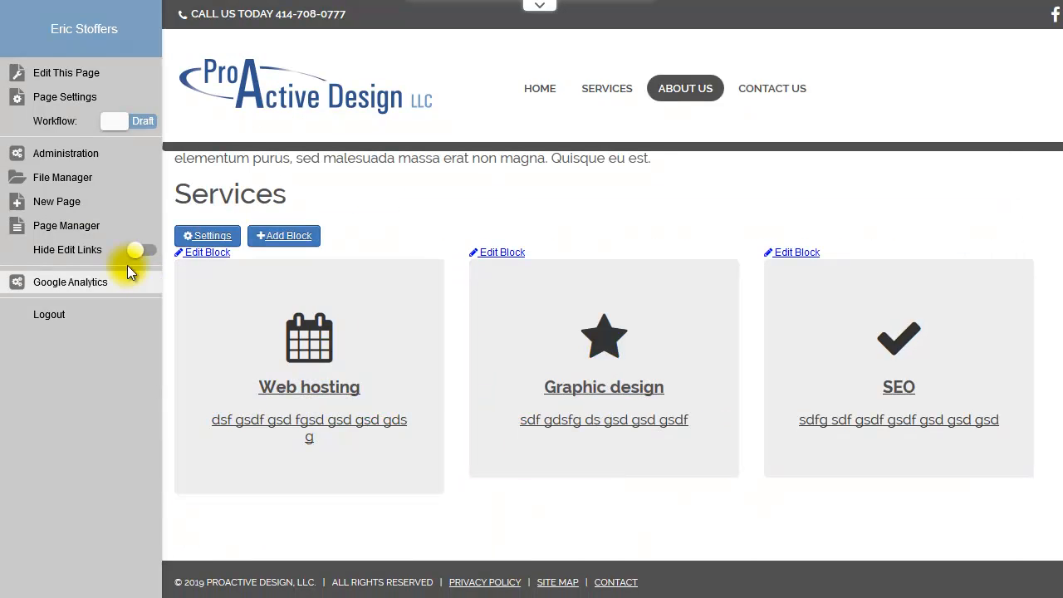
Step: Hide the edit links to preview the three icon blocks, and show the links again
click(130, 253)
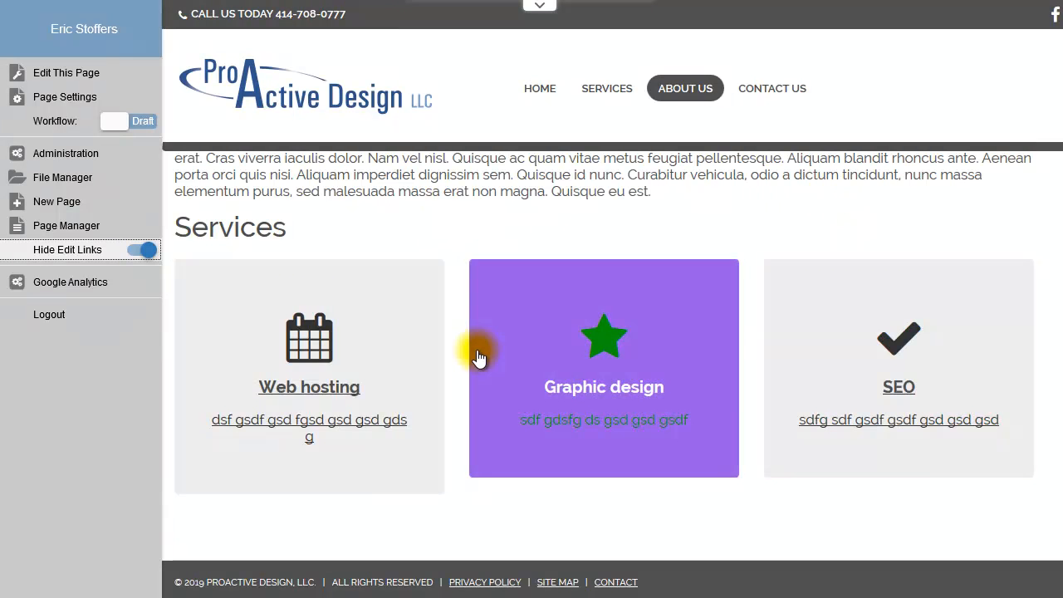
click(140, 251)
Step: Add another block titled "Row 2" with the content "s dfgsdf gsd"
click(300, 271)
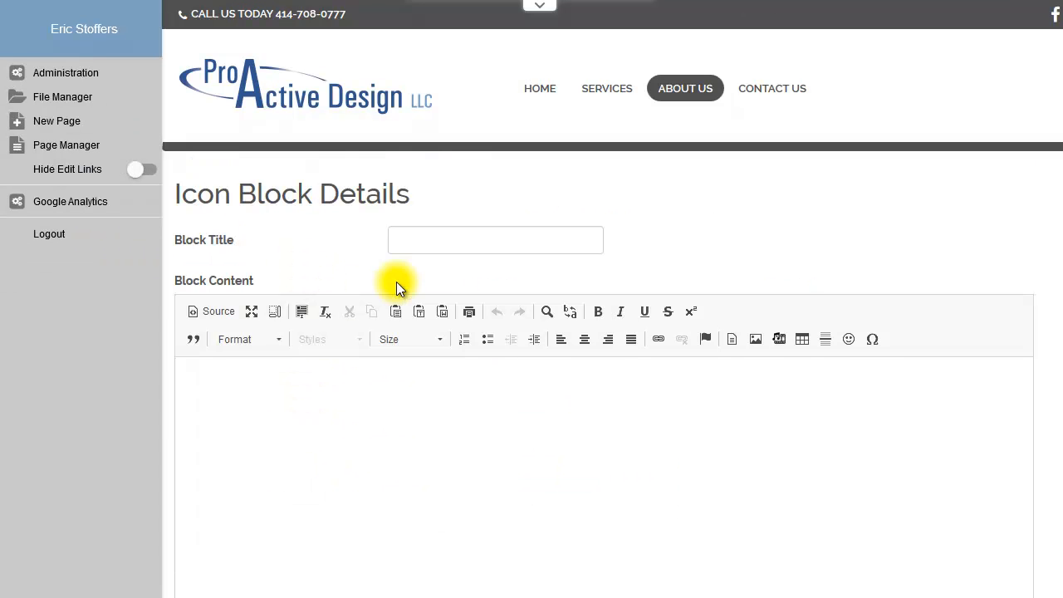
click(453, 243)
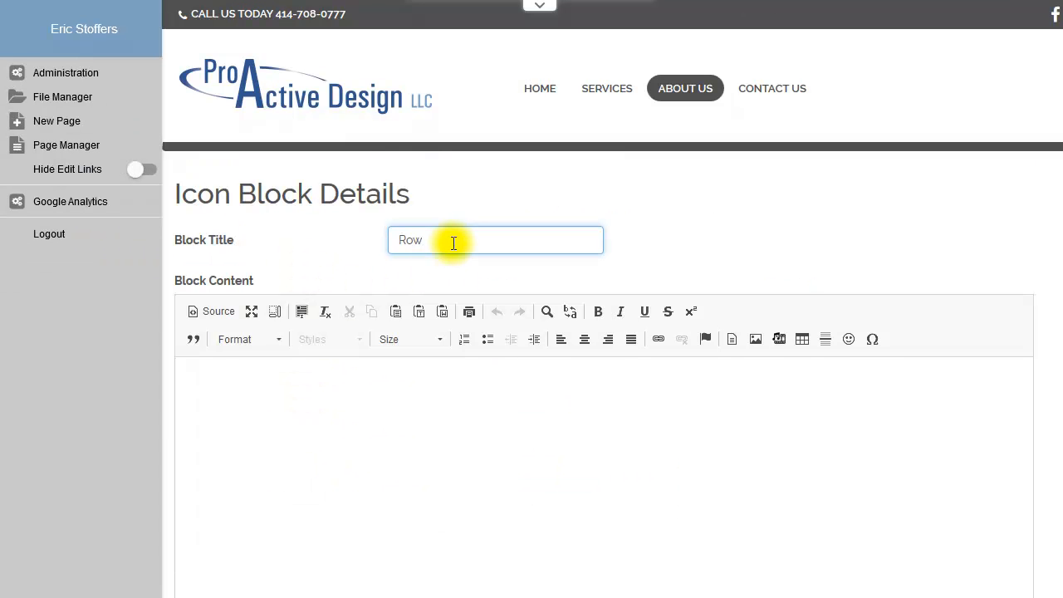
click(451, 409)
text(s dfgsdf gsd)
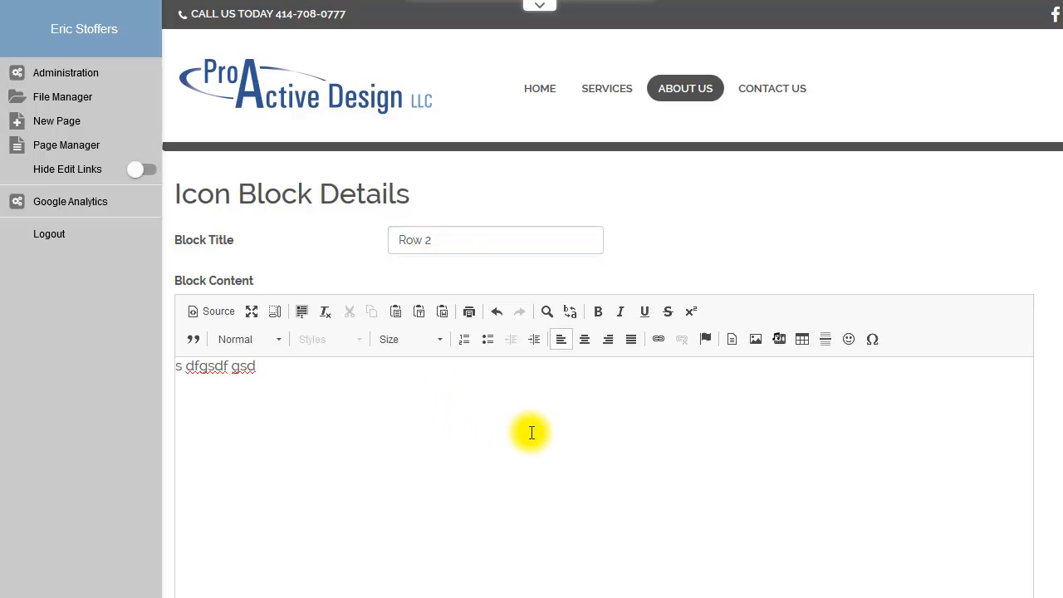
Step: Assign the fa-trash-o icon to the Row 2 block and try to save it
scroll(526, 430, down, 5)
click(251, 226)
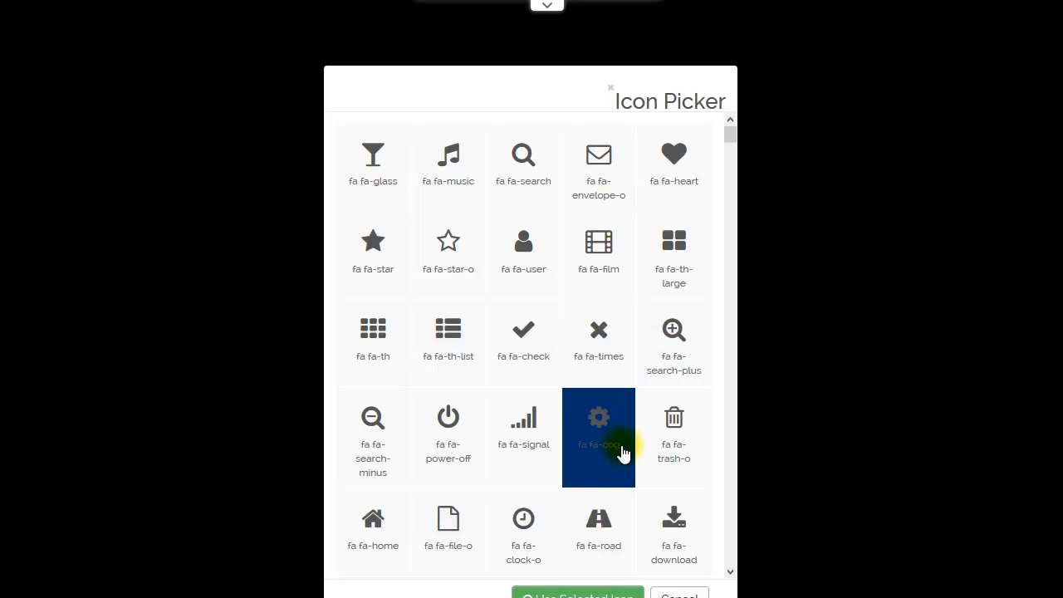
click(659, 435)
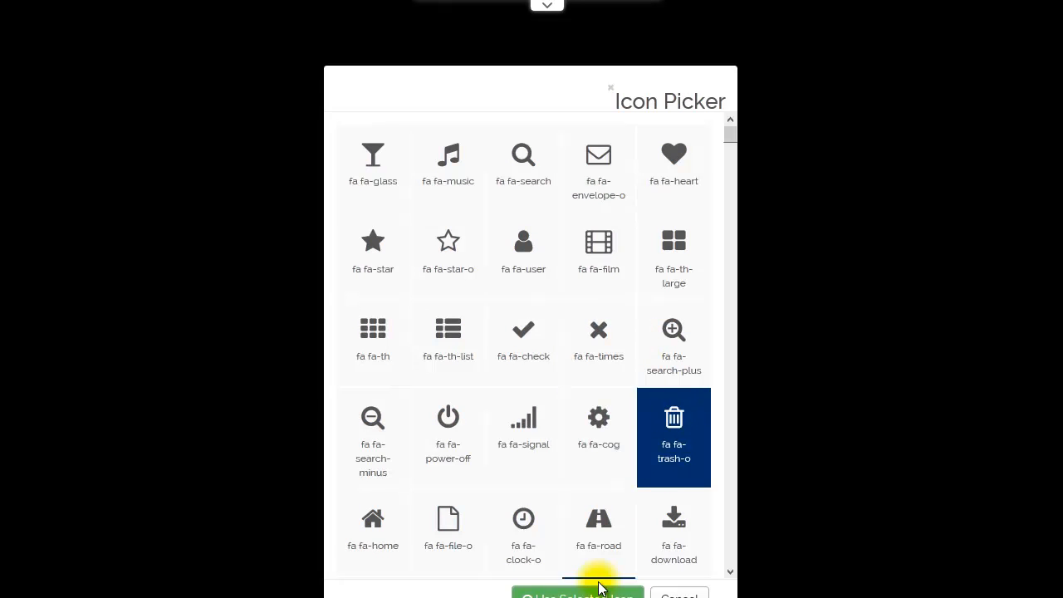
click(594, 592)
click(199, 487)
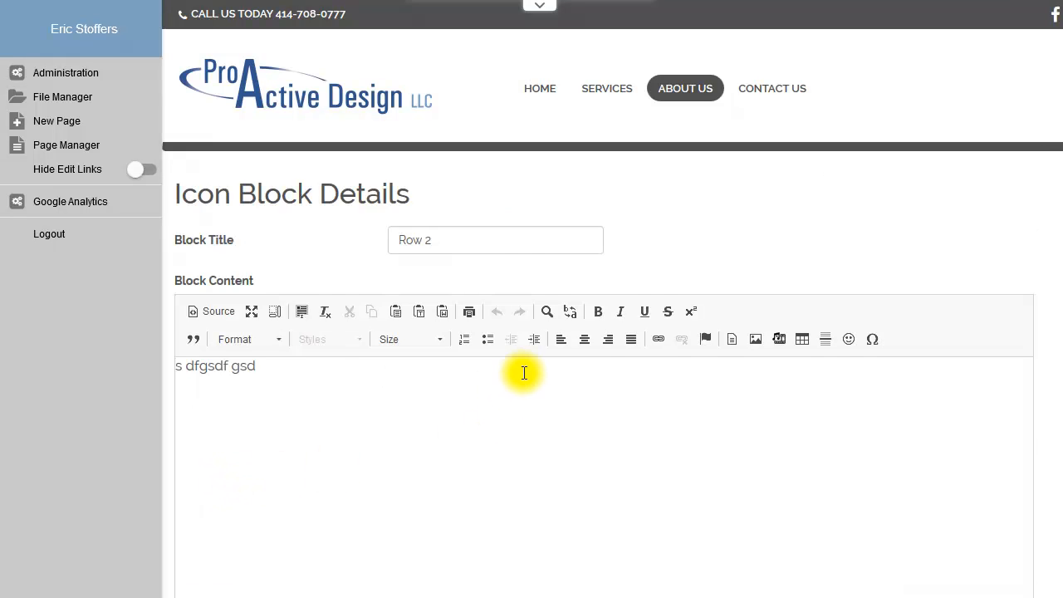
Step: Set the Row 2 block's link URL to "#" and save the block
scroll(524, 373, down, 6)
click(268, 232)
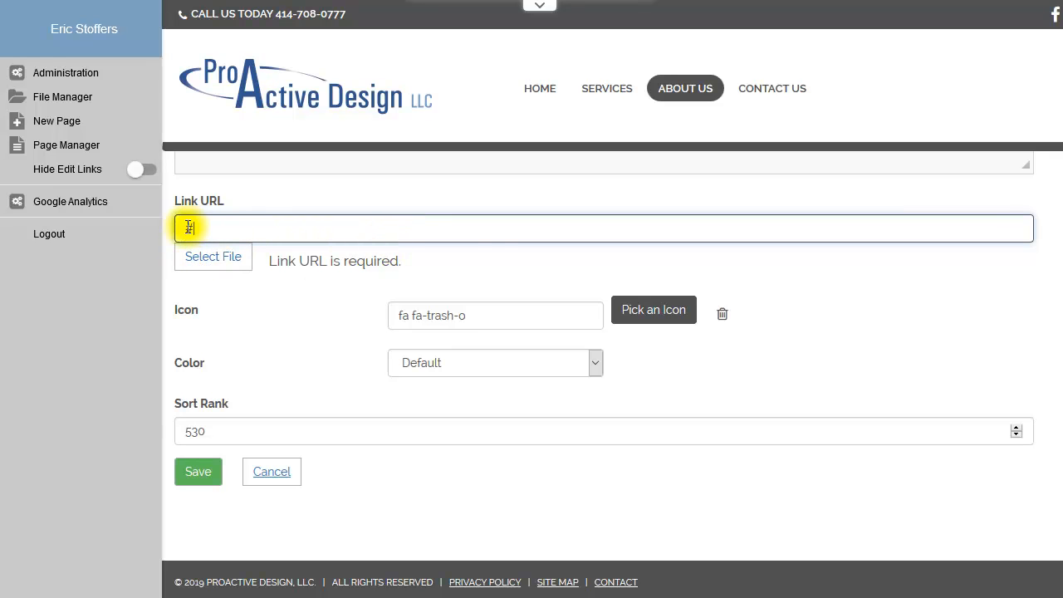
click(208, 472)
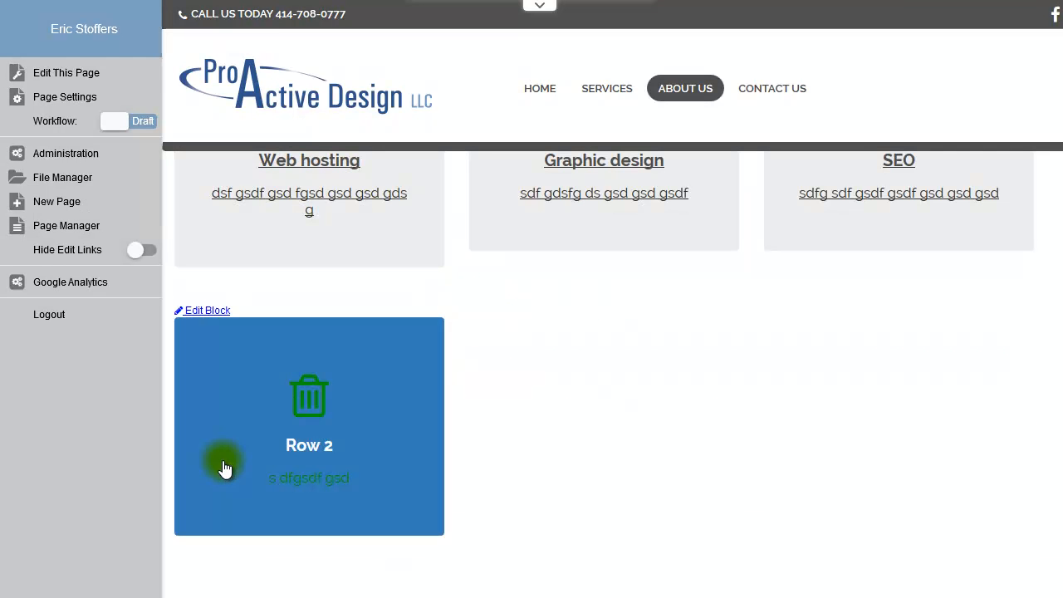
Step: Hide the edit links and review the Services icon blocks on the About Us page
scroll(319, 414, up, 5)
scroll(426, 380, down, 5)
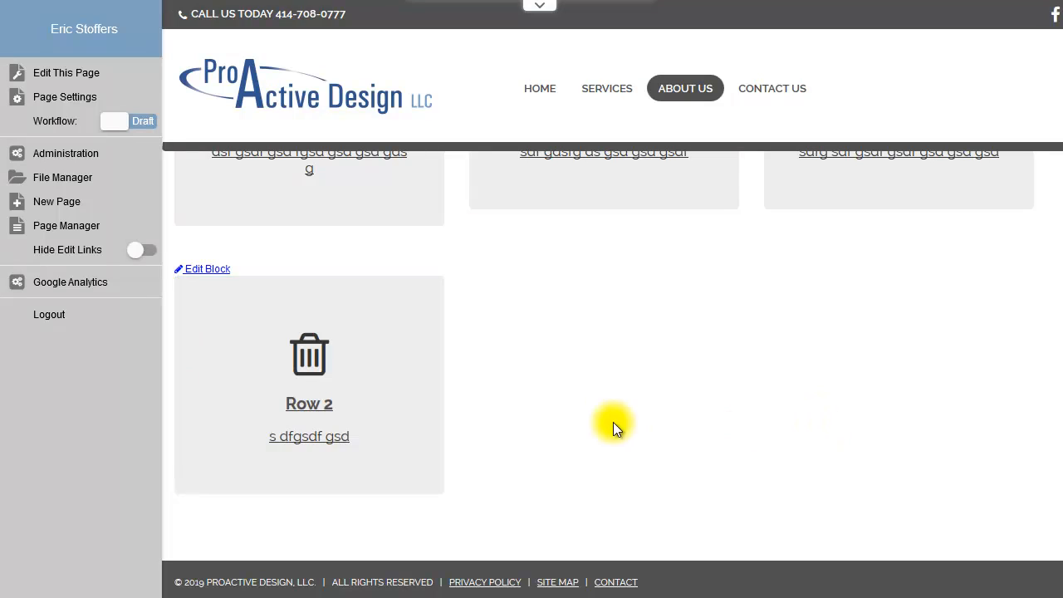
scroll(661, 390, up, 5)
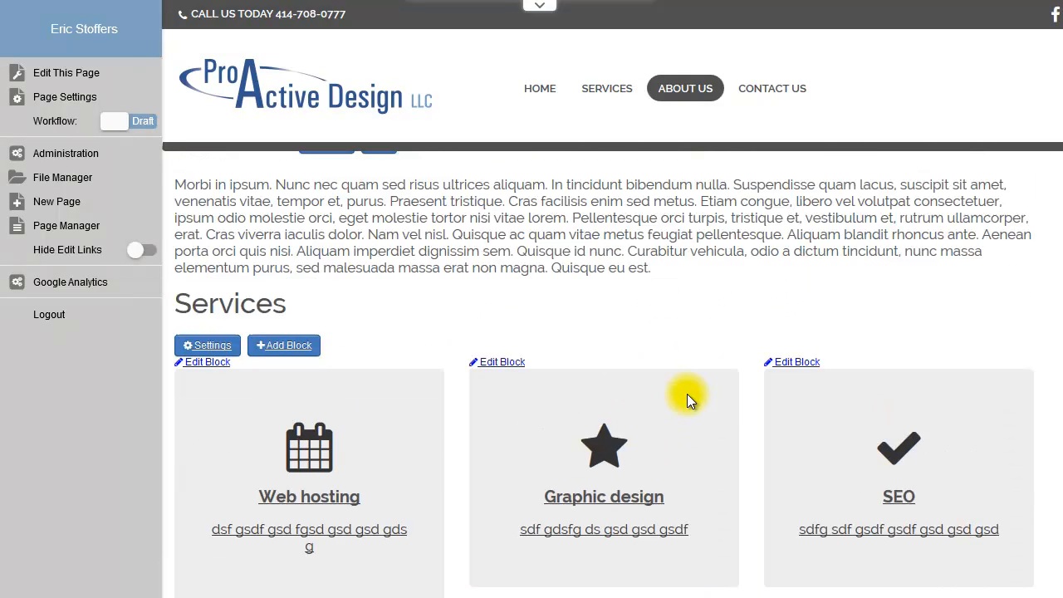
click(141, 249)
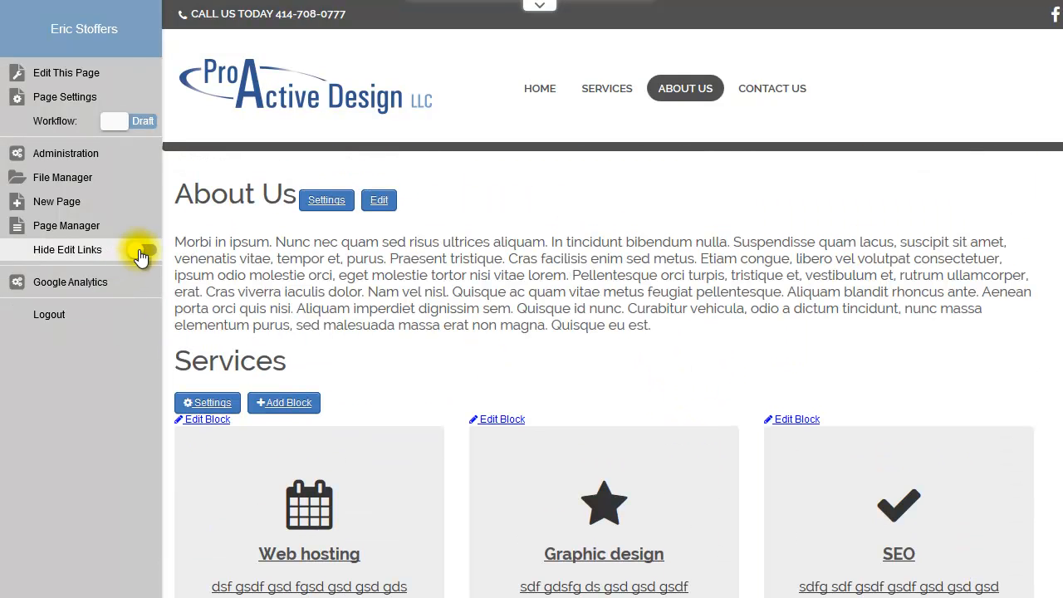
scroll(1038, 330, down, 3)
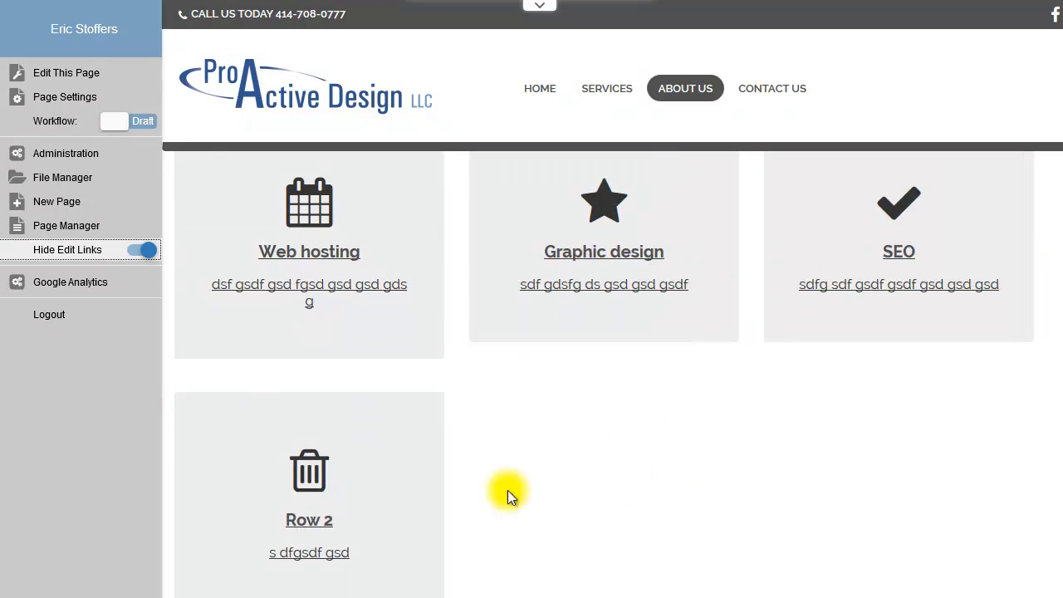
scroll(1051, 540, down, 2)
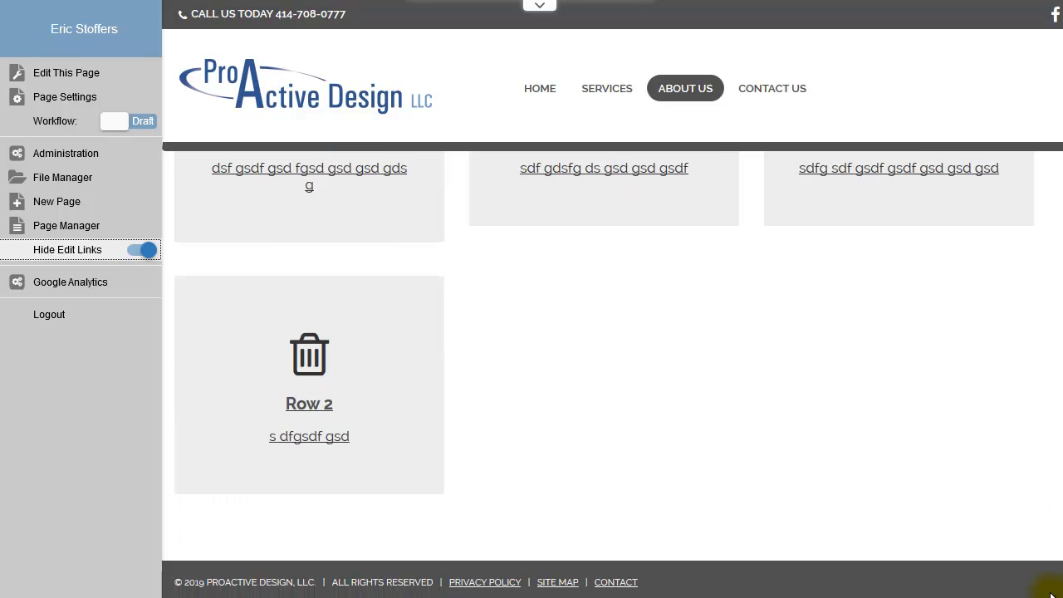
scroll(1038, 439, up, 5)
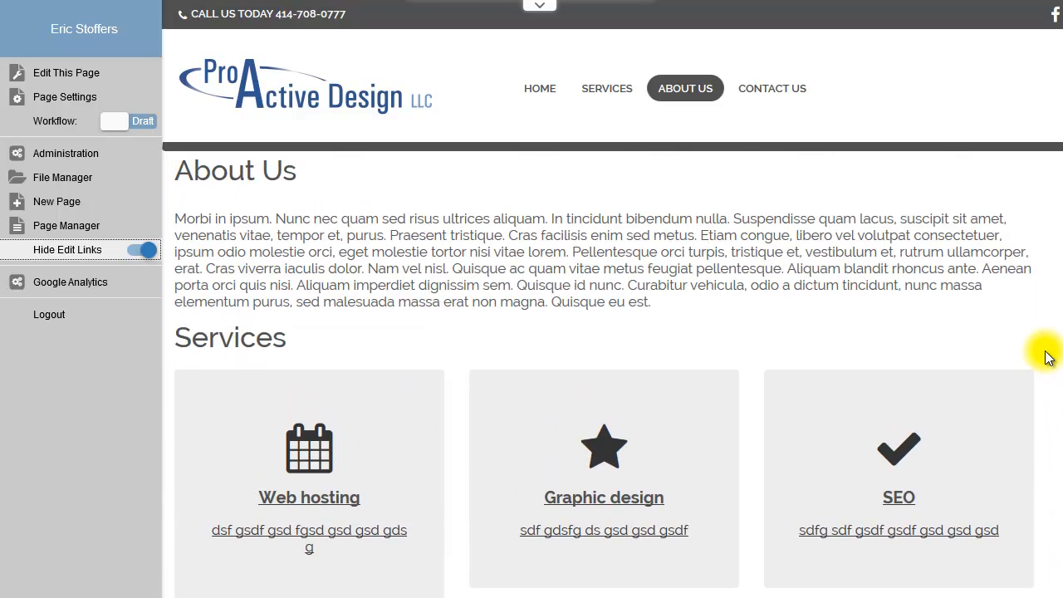